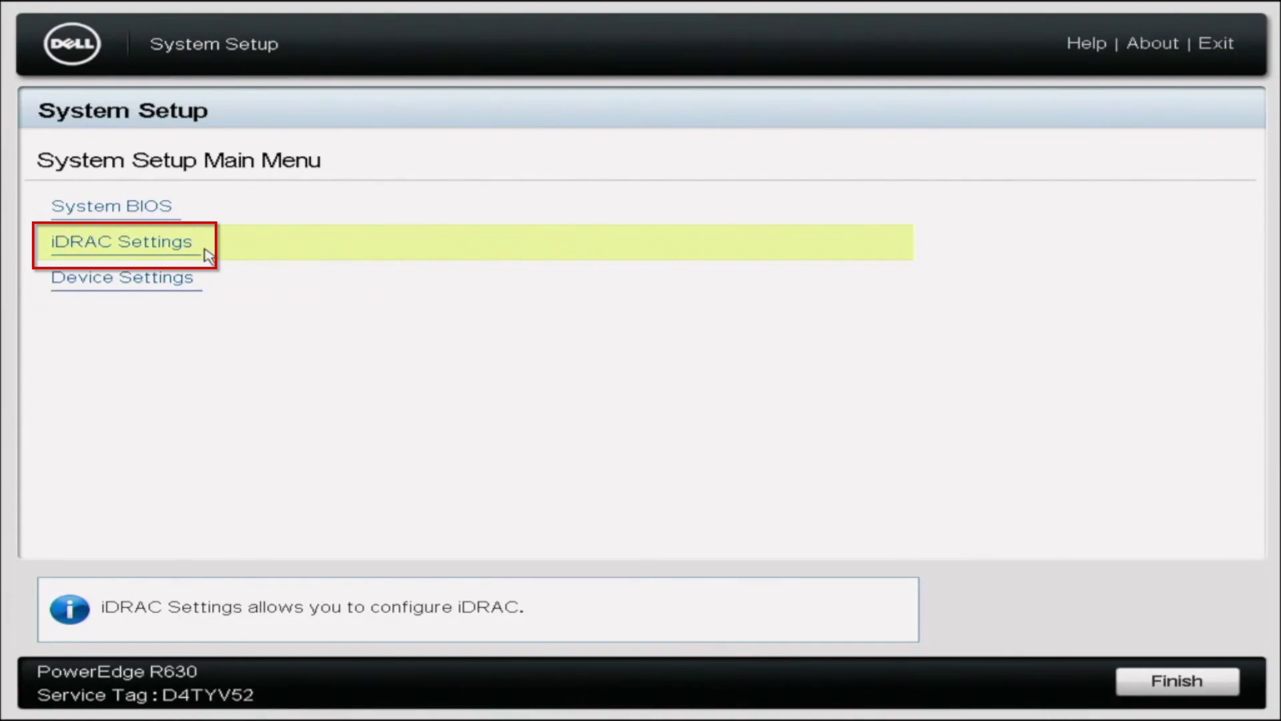
Open iDRAC Settings and view the System Summary, showing the Express license and firmware 2.83.83.
{"action": "left_click", "coordinate": [209, 256]}
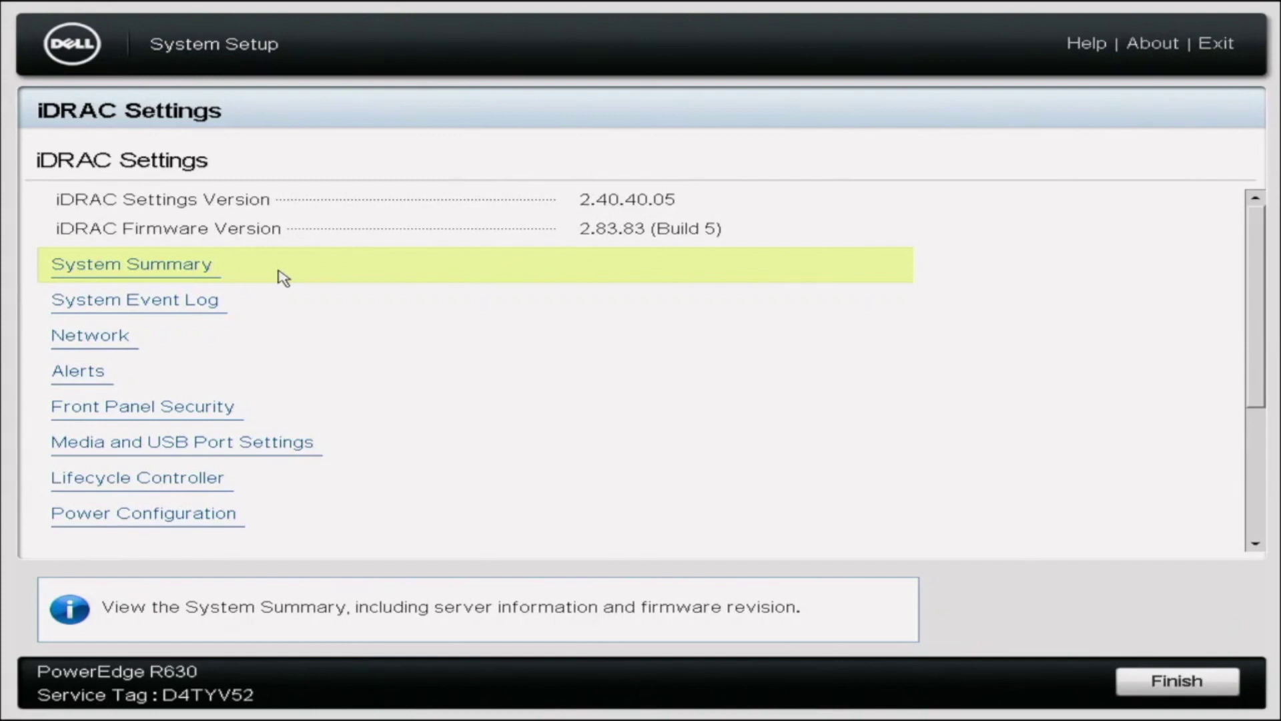
{"action": "left_click", "coordinate": [284, 279]}
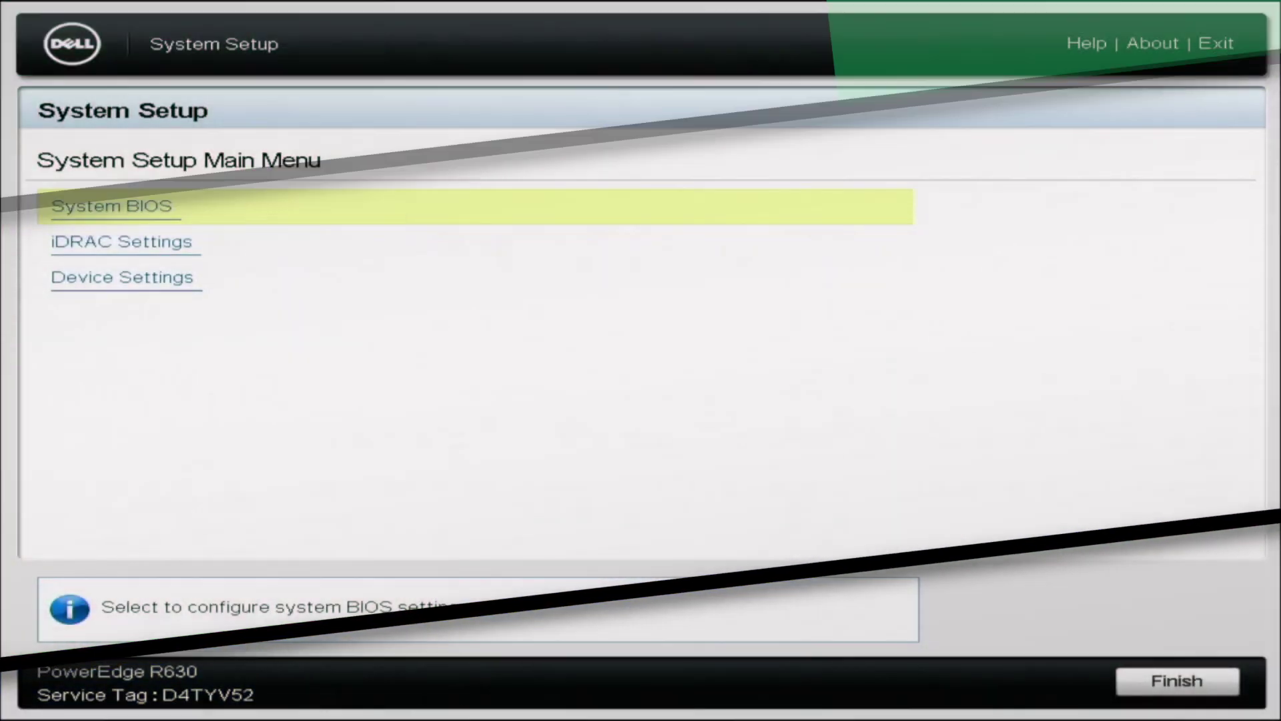
Move the main-menu selection down to iDRAC Settings.
{"action": "key", "text": "Down"}
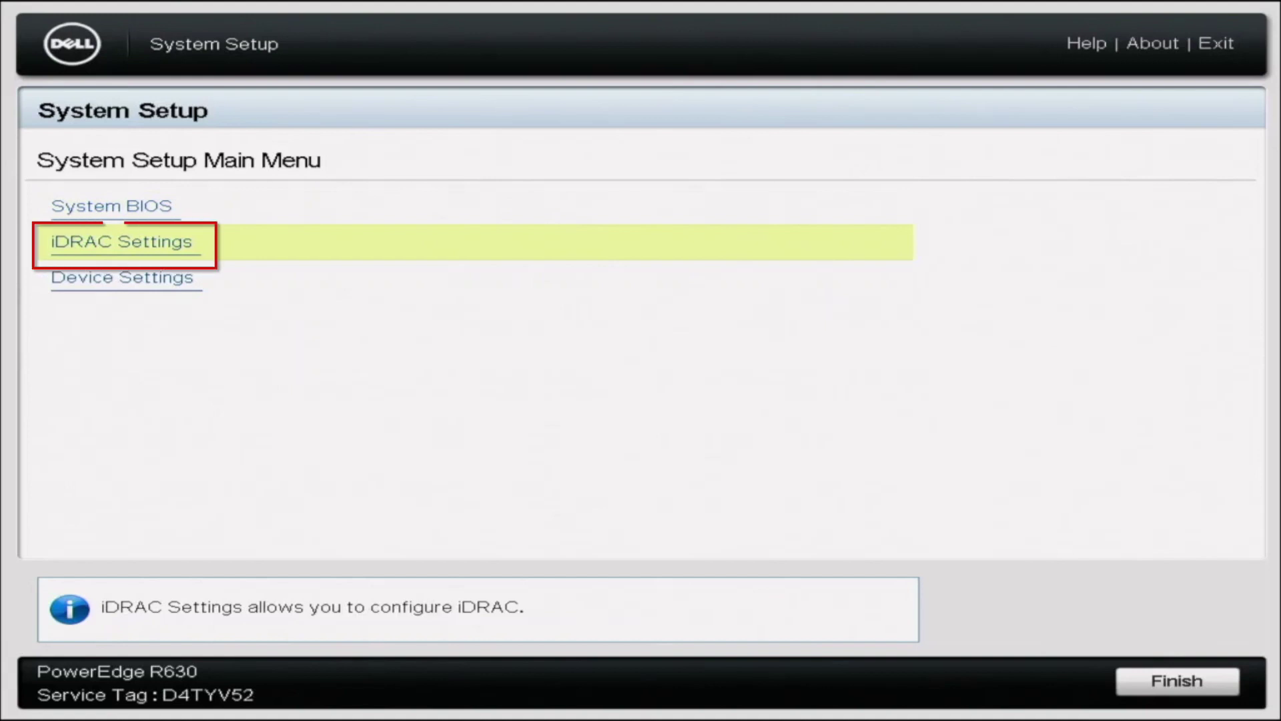
Open iDRAC Settings > Network and move to the IPv4 Static IP Address field.
{"action": "key", "text": "Return"}
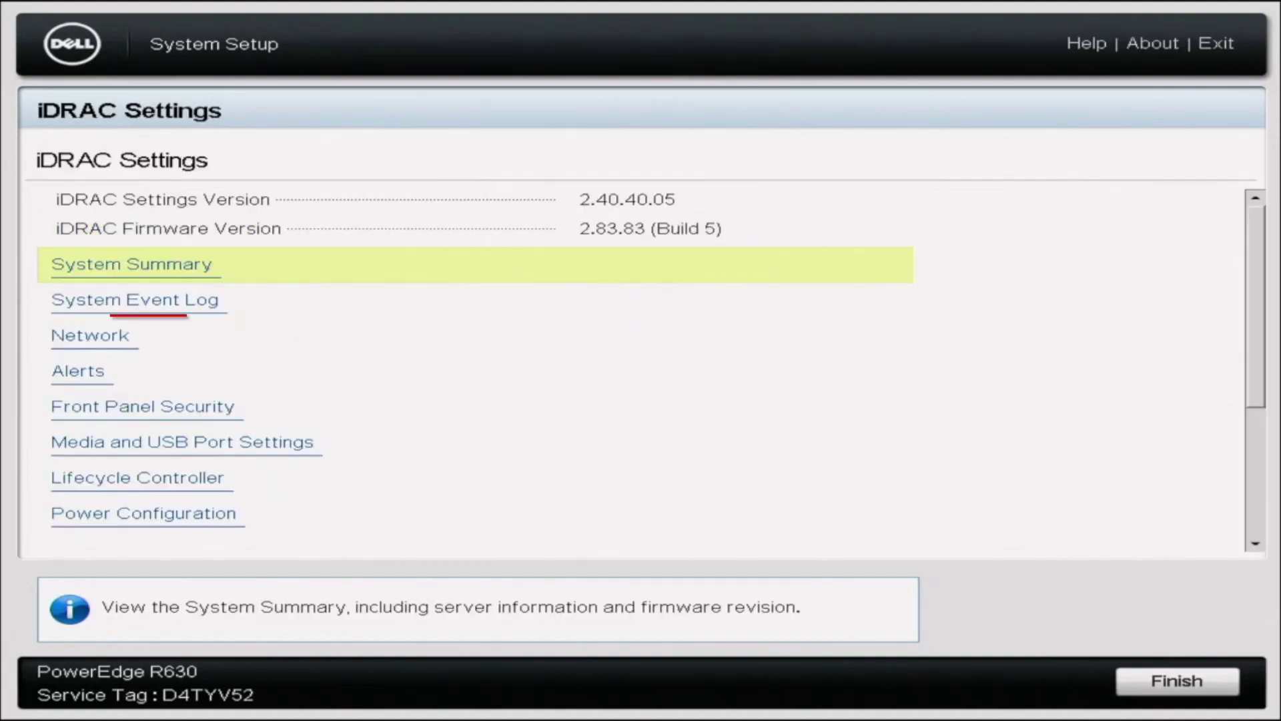
{"action": "key", "text": "Down"}
{"action": "key", "text": "Down"}
{"action": "key", "text": "Return"}
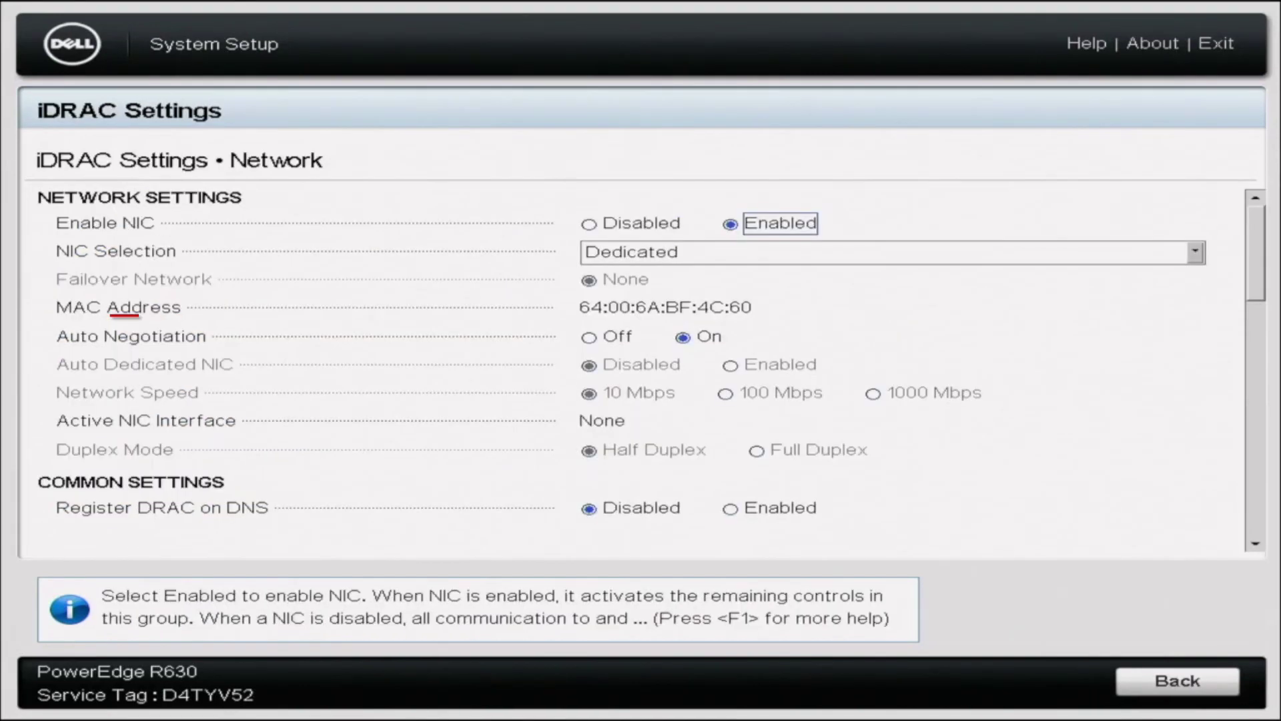
{"action": "key", "text": "Down"}
{"action": "key", "text": "Down"}
{"action": "key", "text": "Down"}
{"action": "key", "text": "Down"}
{"action": "key", "text": "Down"}
{"action": "key", "text": "Down"}
{"action": "key", "text": "Down"}
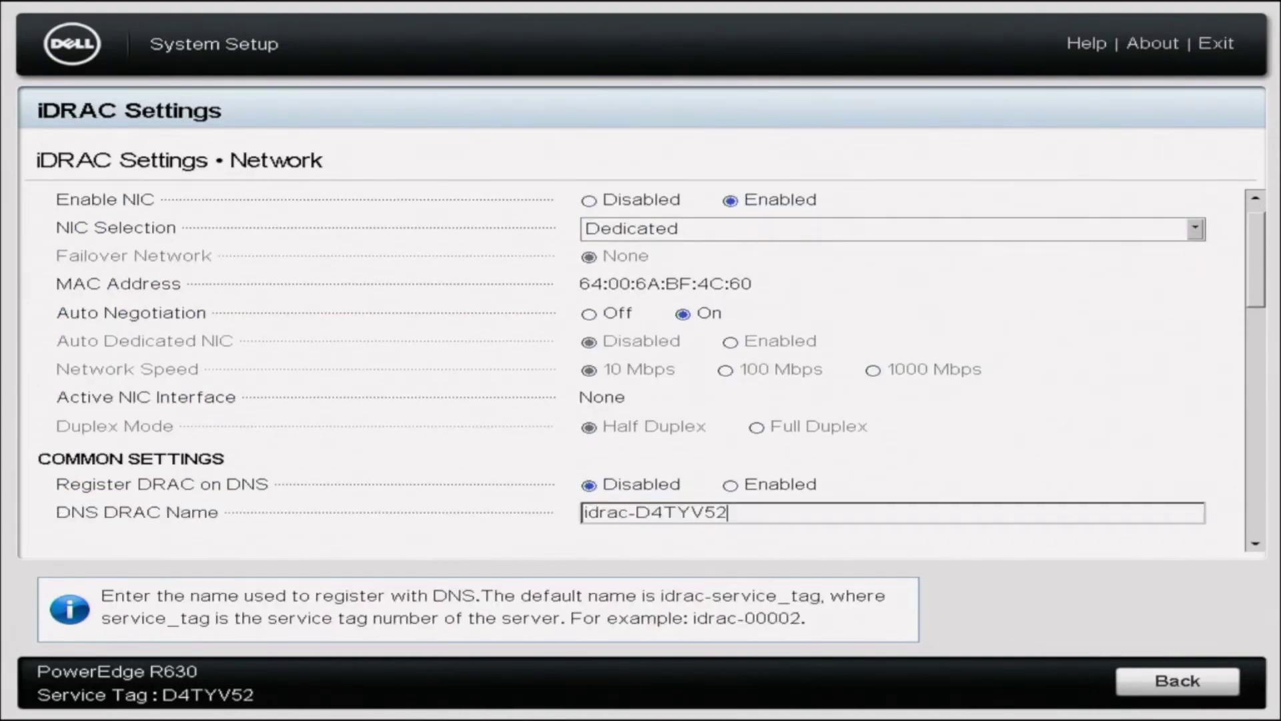
{"action": "key", "text": "Down"}
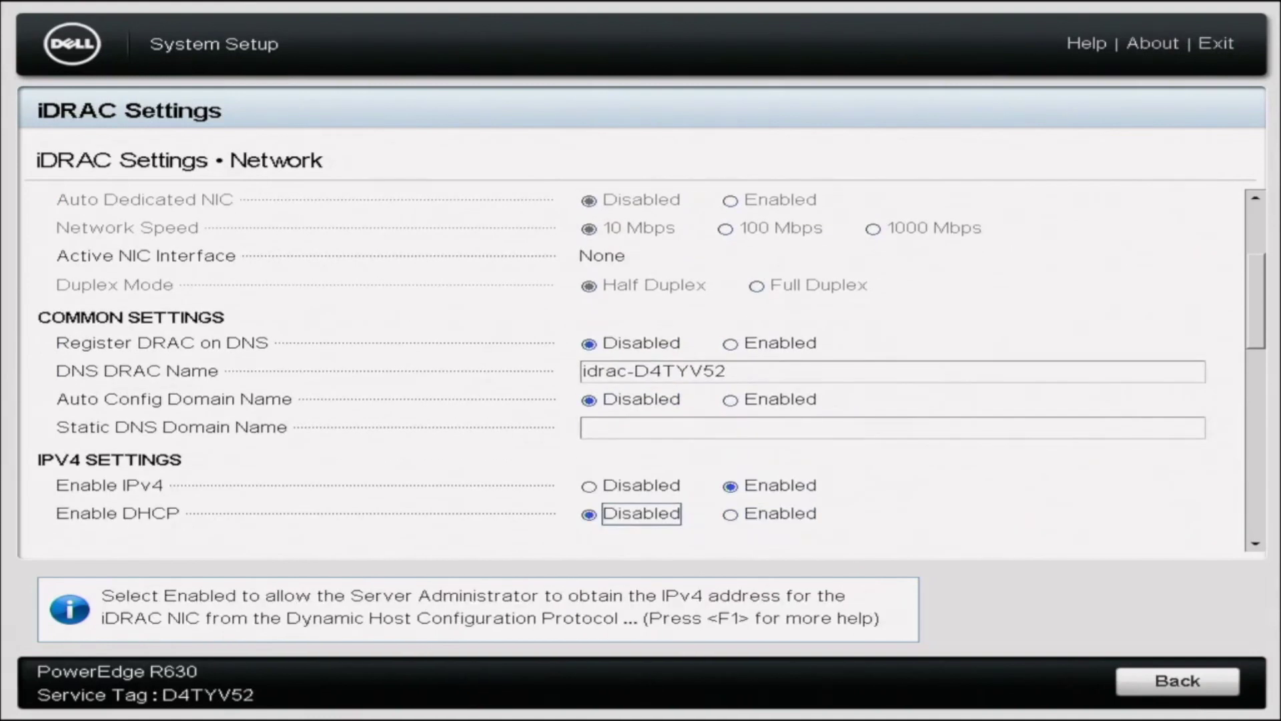
{"action": "key", "text": "Down"}
{"action": "key", "text": "Down"}
{"action": "key", "text": "Down"}
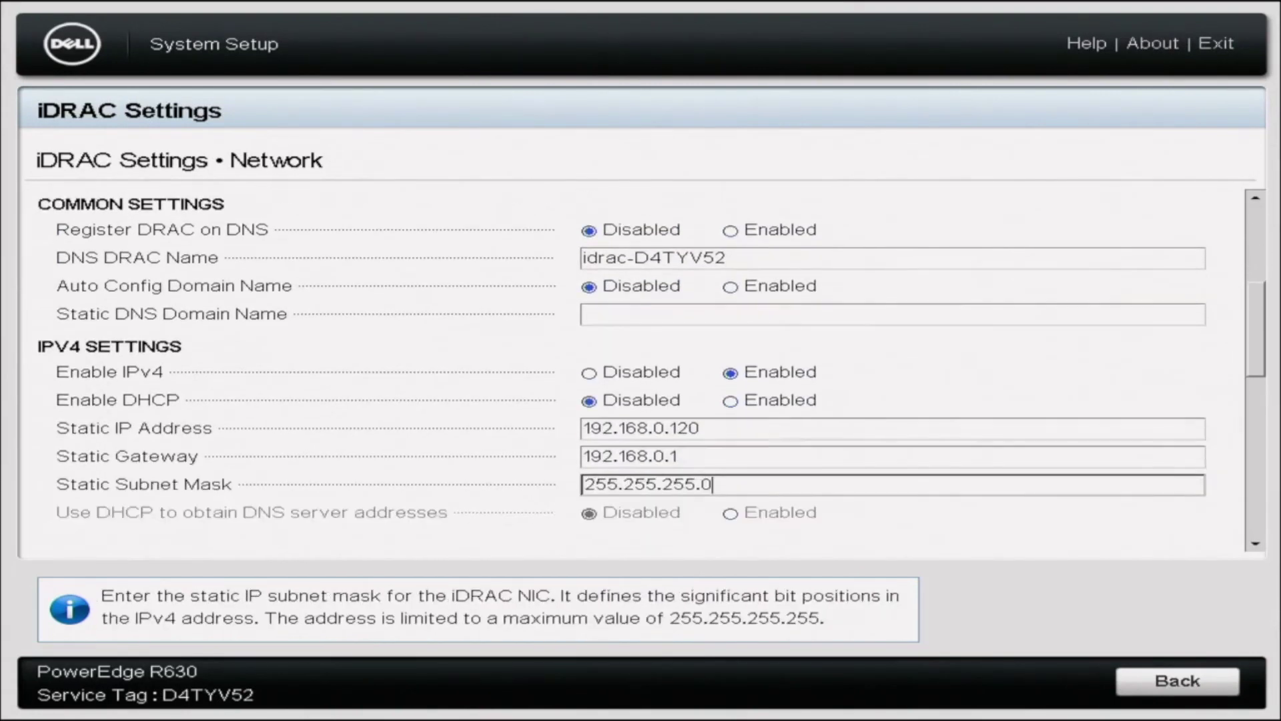
{"action": "key", "text": "Down"}
{"action": "key", "text": "Down"}
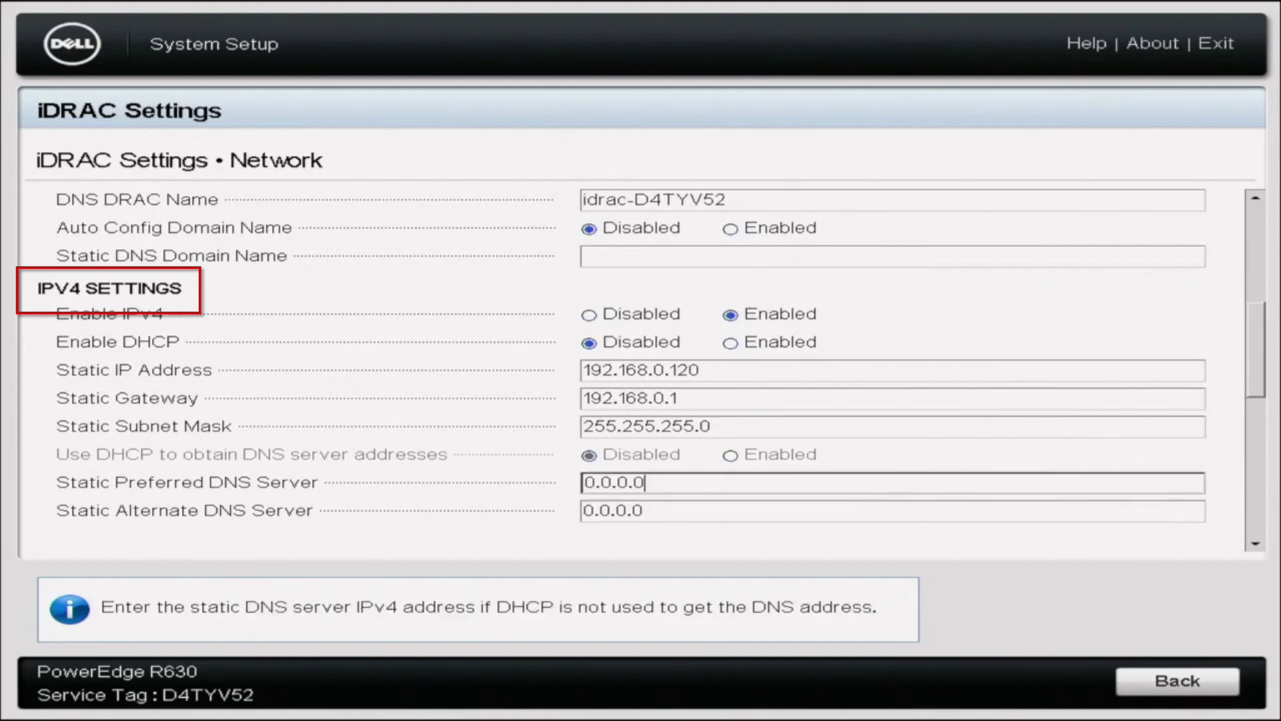
{"action": "key", "text": "Up"}
{"action": "key", "text": "Up"}
{"action": "key", "text": "Up"}
{"action": "key", "text": "Up"}
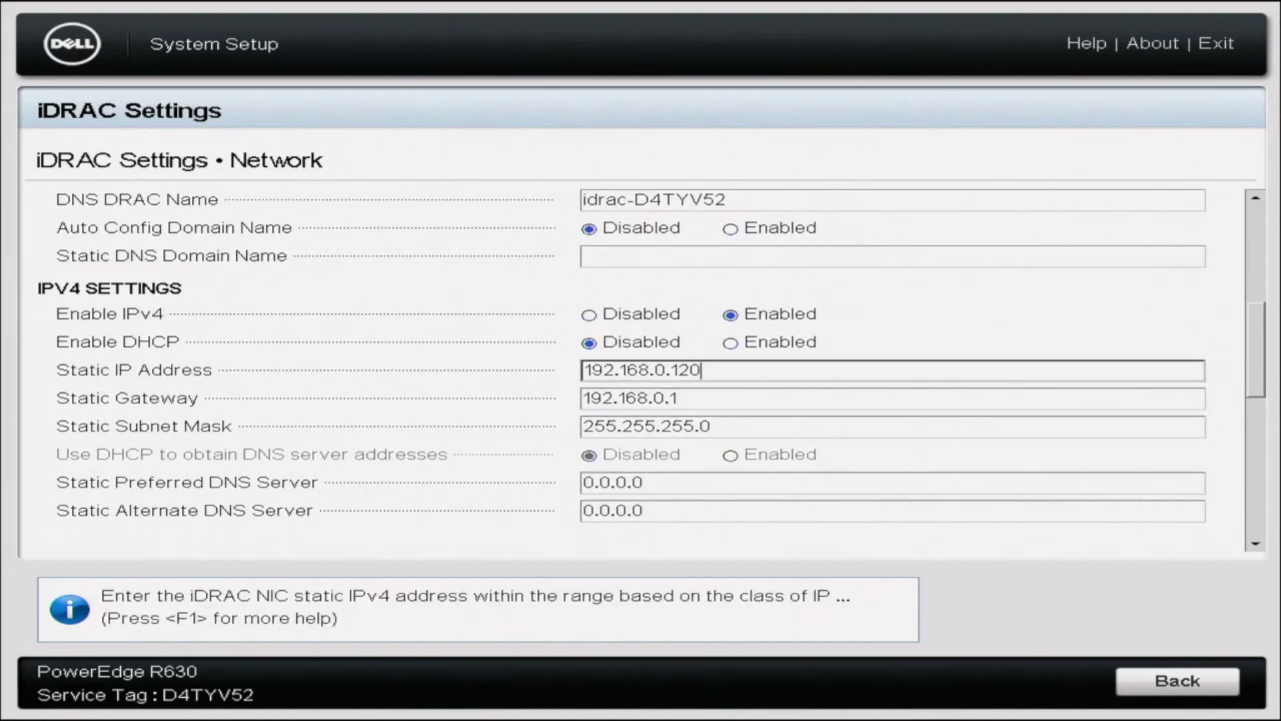
Replace the static IP address with 192.168.0.120 and move on to the gateway.
{"action": "key", "text": "BackSpace"}
{"action": "key", "text": "BackSpace"}
{"action": "key", "text": "BackSpace"}
{"action": "key", "text": "BackSpace"}
{"action": "key", "text": "BackSpace"}
{"action": "key", "text": "BackSpace"}
{"action": "key", "text": "BackSpace"}
{"action": "key", "text": "BackSpace"}
{"action": "key", "text": "BackSpace"}
{"action": "key", "text": "BackSpace"}
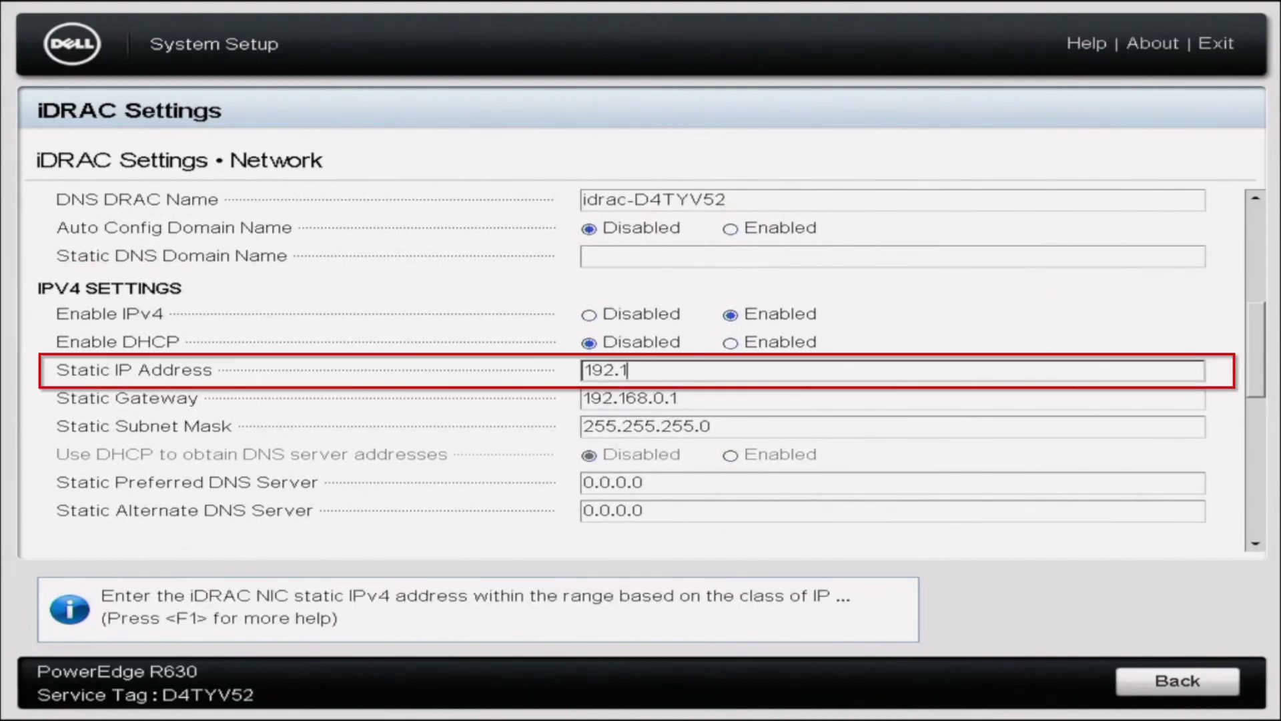
{"action": "key", "text": "BackSpace"}
{"action": "key", "text": "BackSpace"}
{"action": "key", "text": "BackSpace"}
{"action": "type", "text": "192.168.0.120"}
{"action": "key", "text": "Tab"}
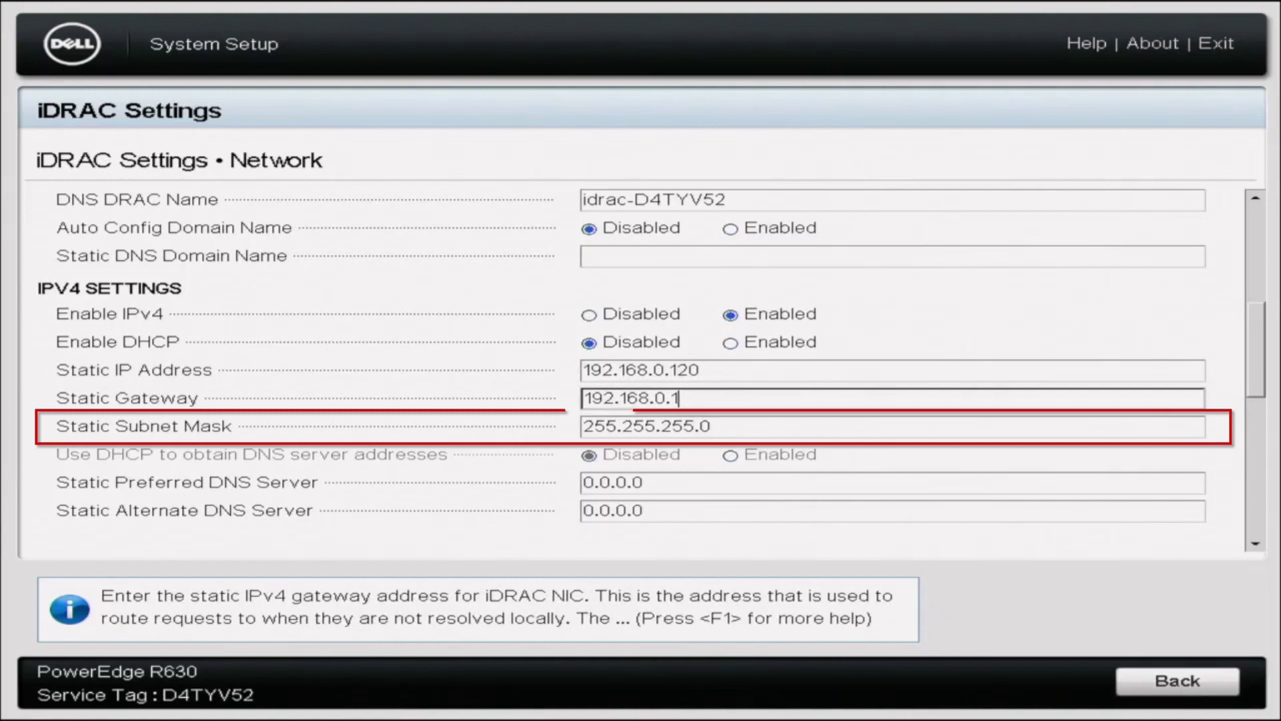
Set preferred DNS 8.8.8.8 and alternate DNS 8.8.4.4, then leave the Network page.
{"action": "left_click", "coordinate": [645, 482]}
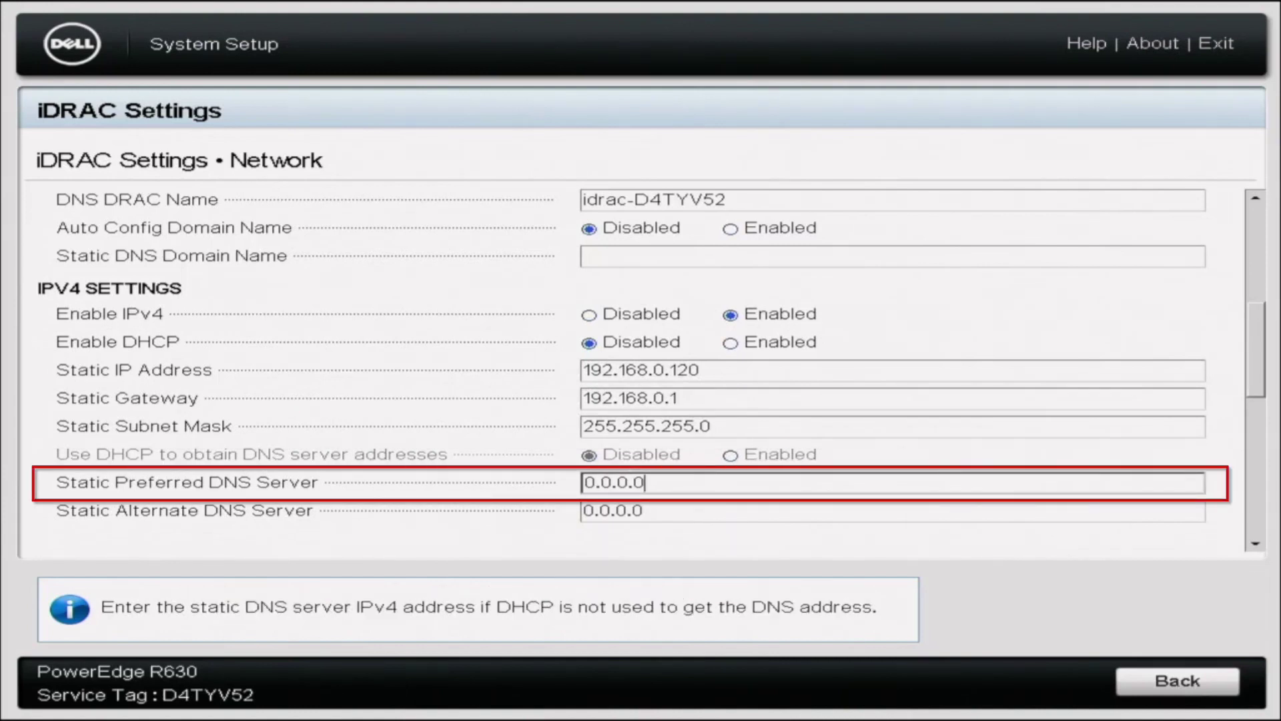
{"action": "key", "text": "BackSpace"}
{"action": "key", "text": "BackSpace"}
{"action": "key", "text": "BackSpace"}
{"action": "key", "text": "BackSpace"}
{"action": "key", "text": "BackSpace"}
{"action": "key", "text": "BackSpace"}
{"action": "key", "text": "BackSpace"}
{"action": "type", "text": "8.8.8.8"}
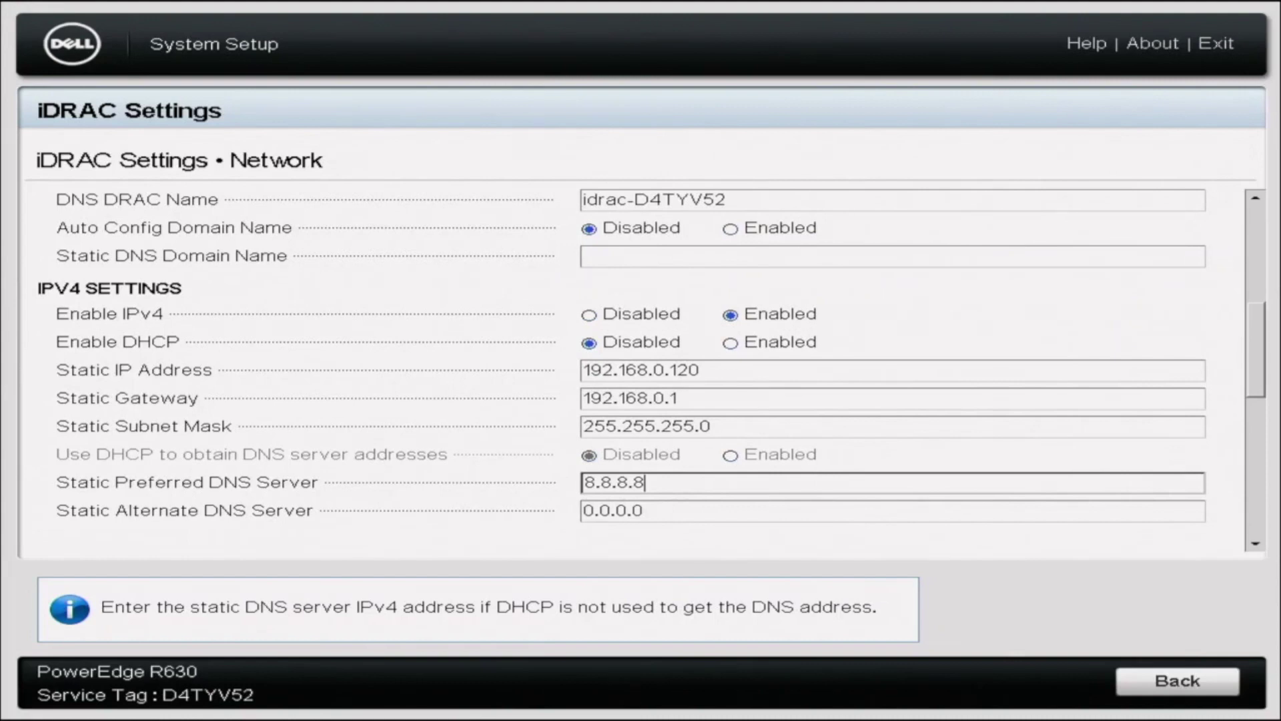
{"action": "left_click", "coordinate": [644, 511]}
{"action": "key", "text": "BackSpace"}
{"action": "key", "text": "BackSpace"}
{"action": "key", "text": "BackSpace"}
{"action": "key", "text": "BackSpace"}
{"action": "key", "text": "BackSpace"}
{"action": "key", "text": "BackSpace"}
{"action": "key", "text": "BackSpace"}
{"action": "type", "text": "8.8.4.4"}
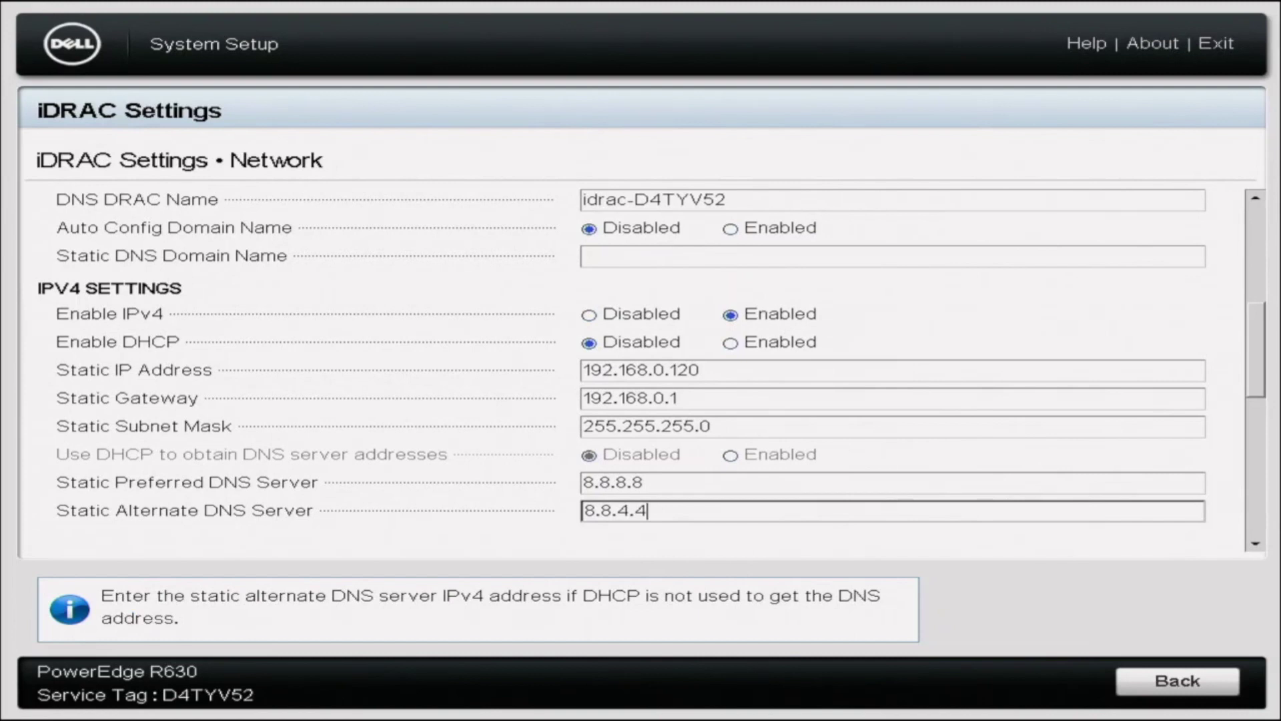
{"action": "key", "text": "Tab"}
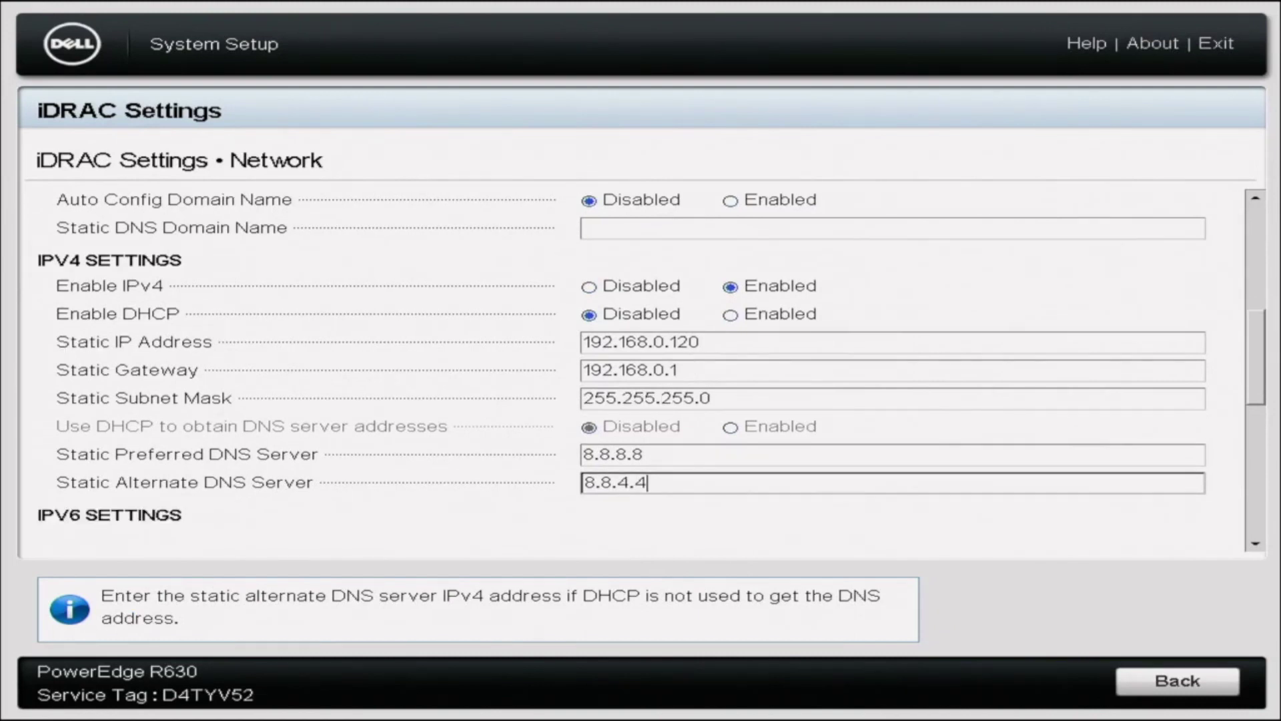
{"action": "key", "text": "Return"}
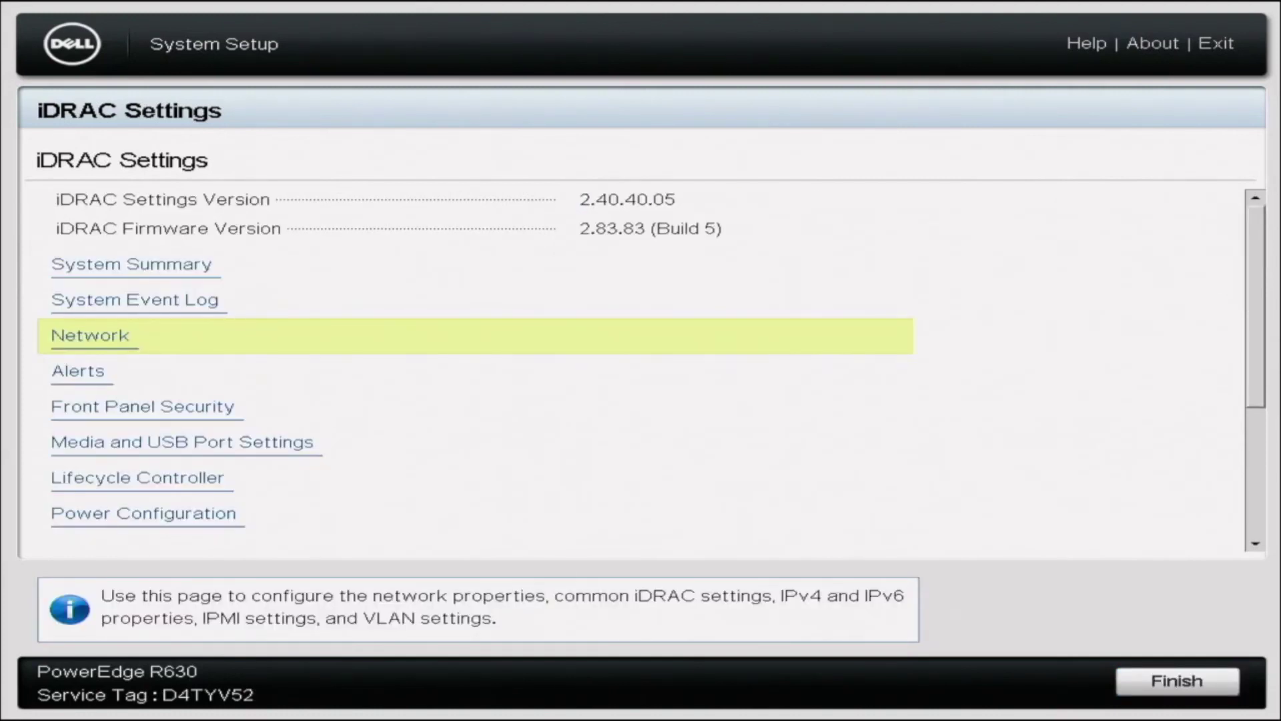
Confirm saving the iDRAC network changes and acknowledge the success message.
{"action": "key", "text": "Escape"}
{"action": "key", "text": "Return"}
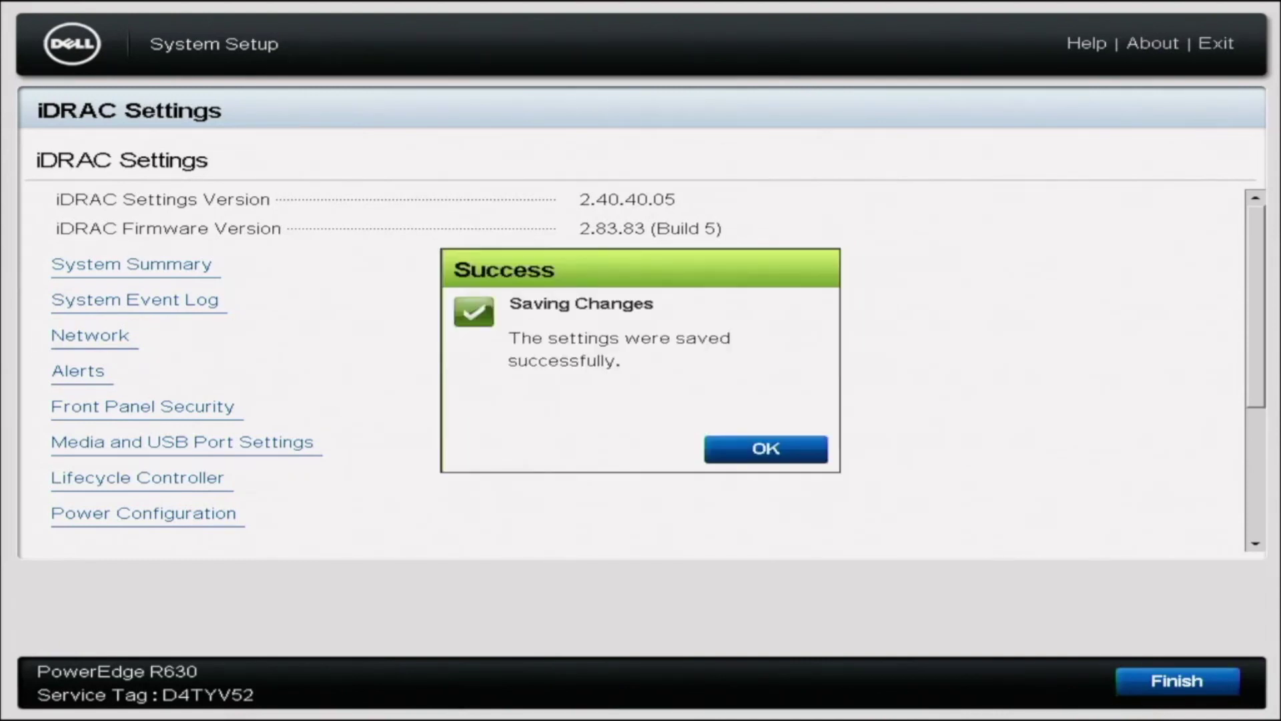
{"action": "key", "text": "Return"}
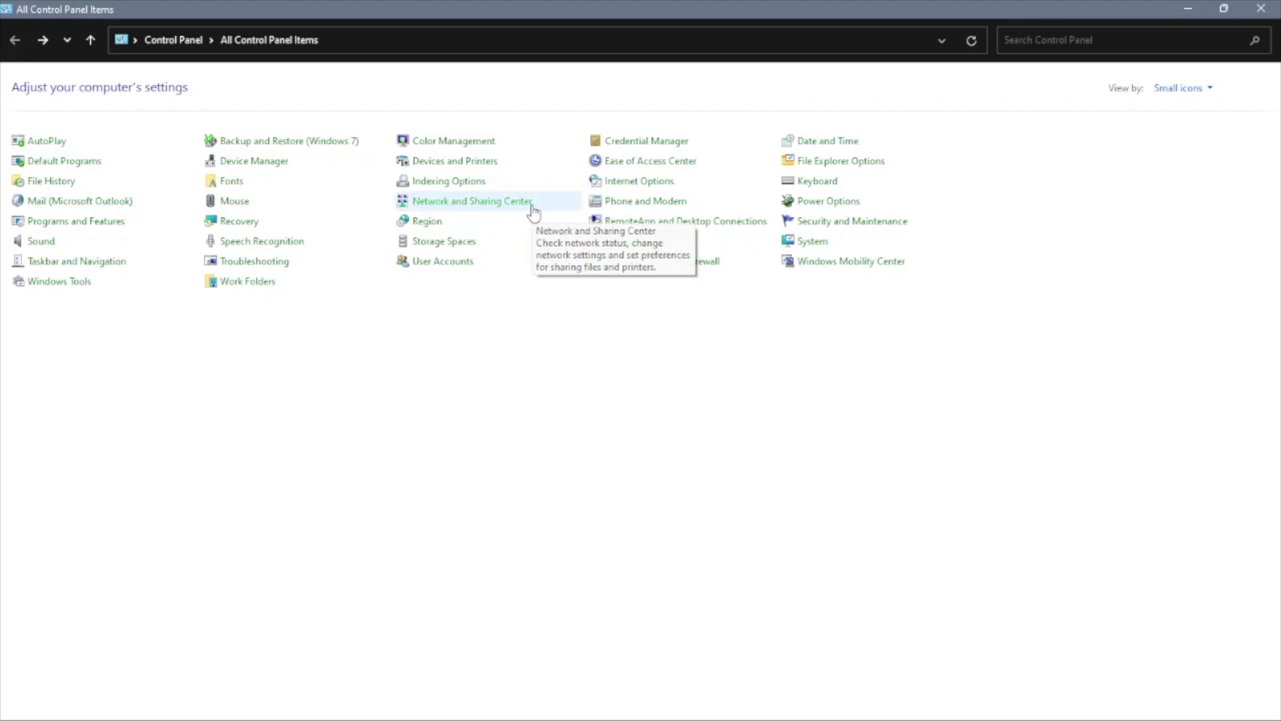
Go to Network and Sharing Center's adapter list and bring up the Ethernet adapter's context menu.
{"action": "left_click", "coordinate": [532, 211]}
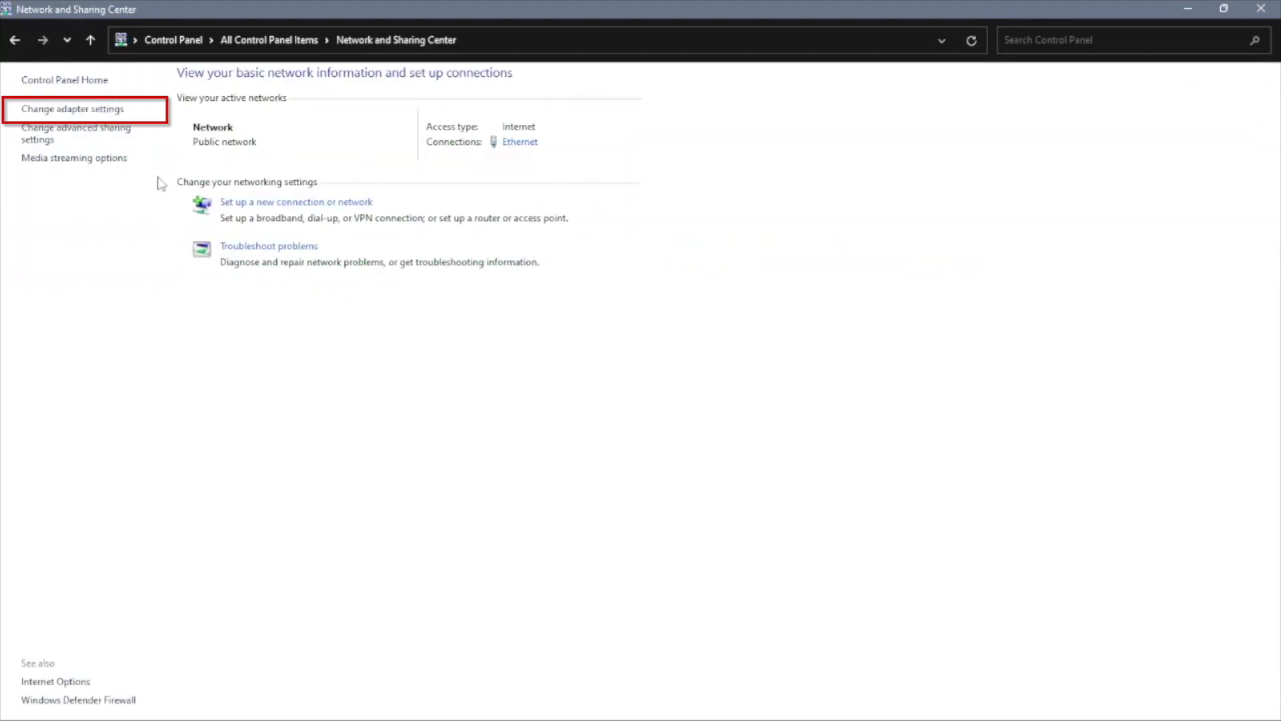
{"action": "left_click", "coordinate": [101, 109]}
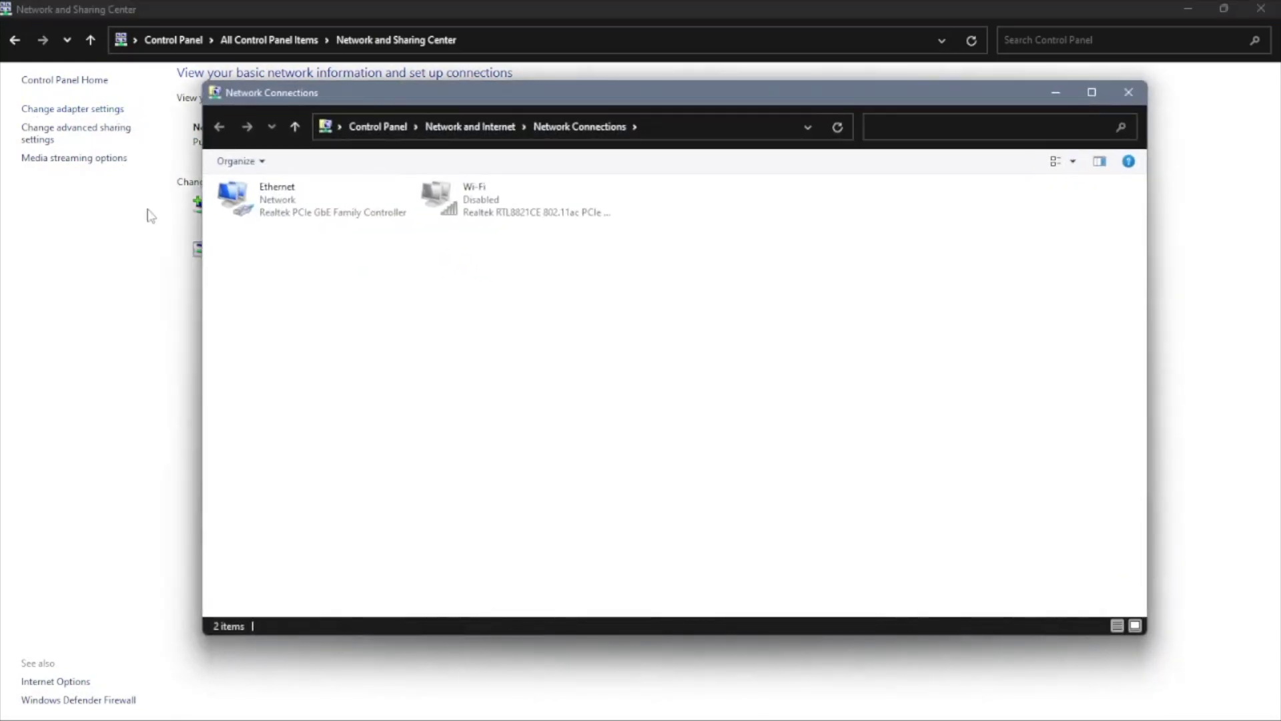
{"action": "left_click", "coordinate": [354, 201]}
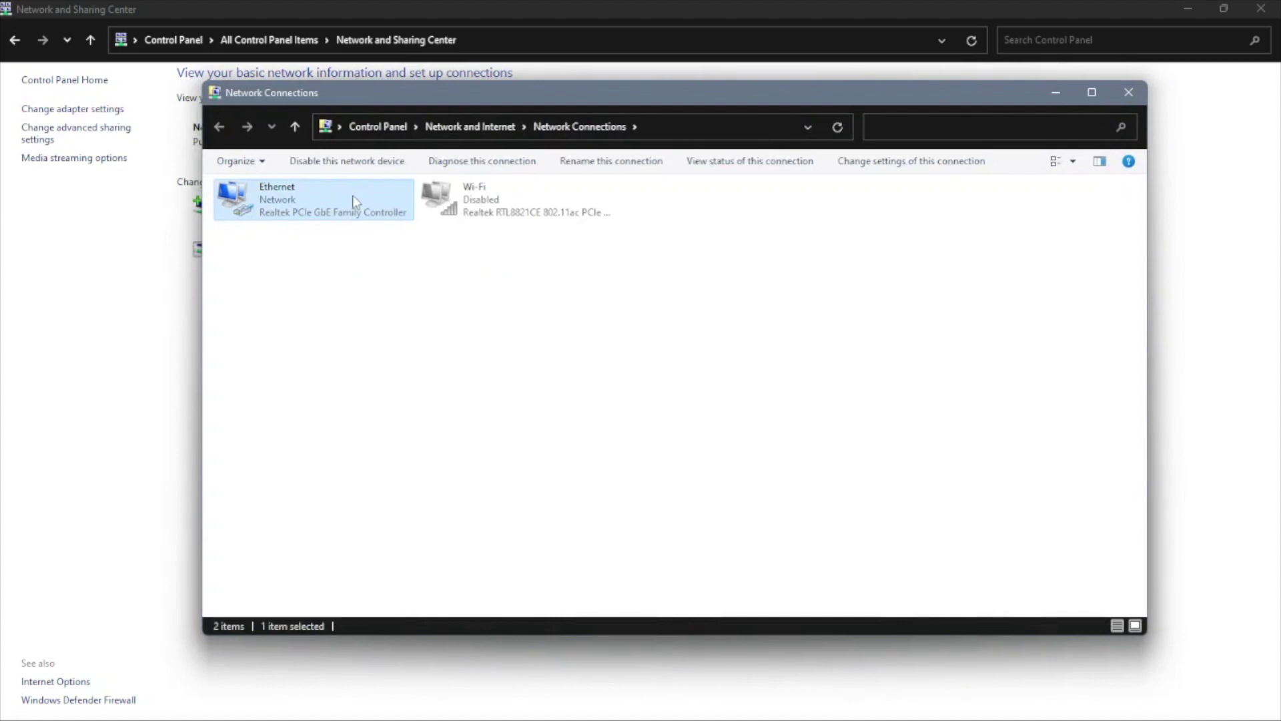
{"action": "right_click", "coordinate": [355, 200]}
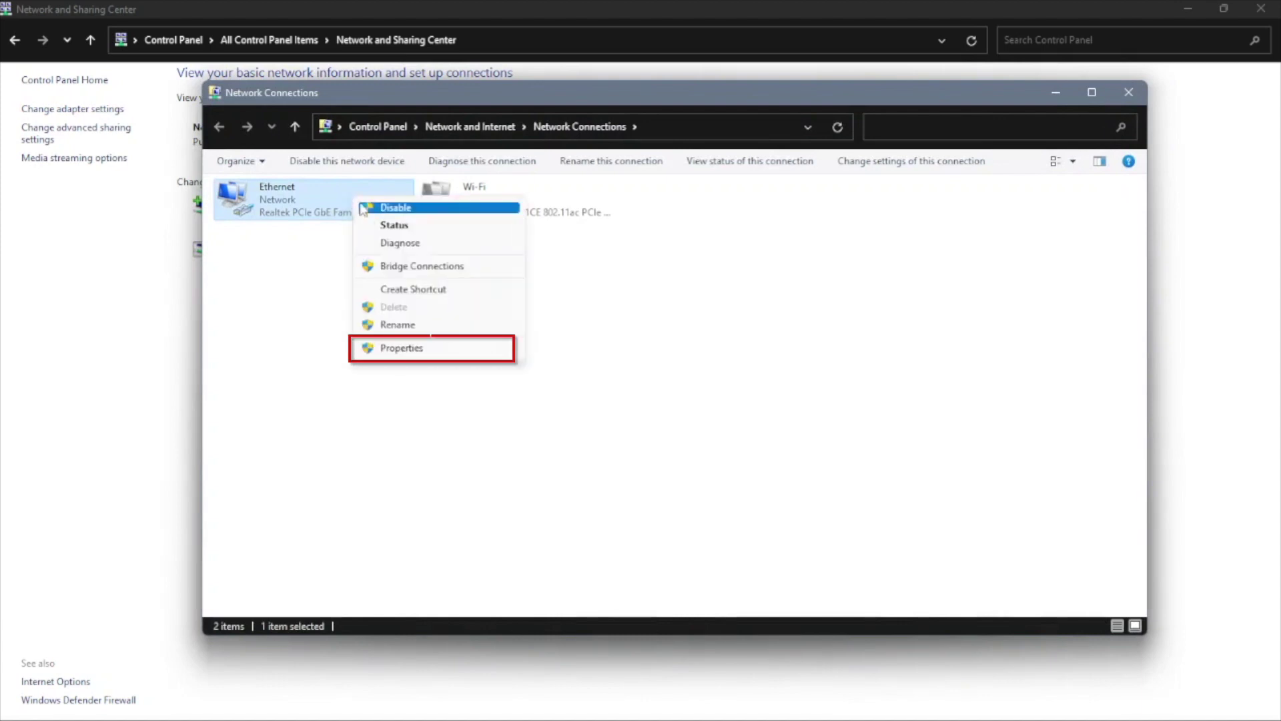
Open the Ethernet adapter's IPv4 properties and switch to a manually set IP address.
{"action": "left_click", "coordinate": [379, 348]}
{"action": "left_click", "coordinate": [354, 346]}
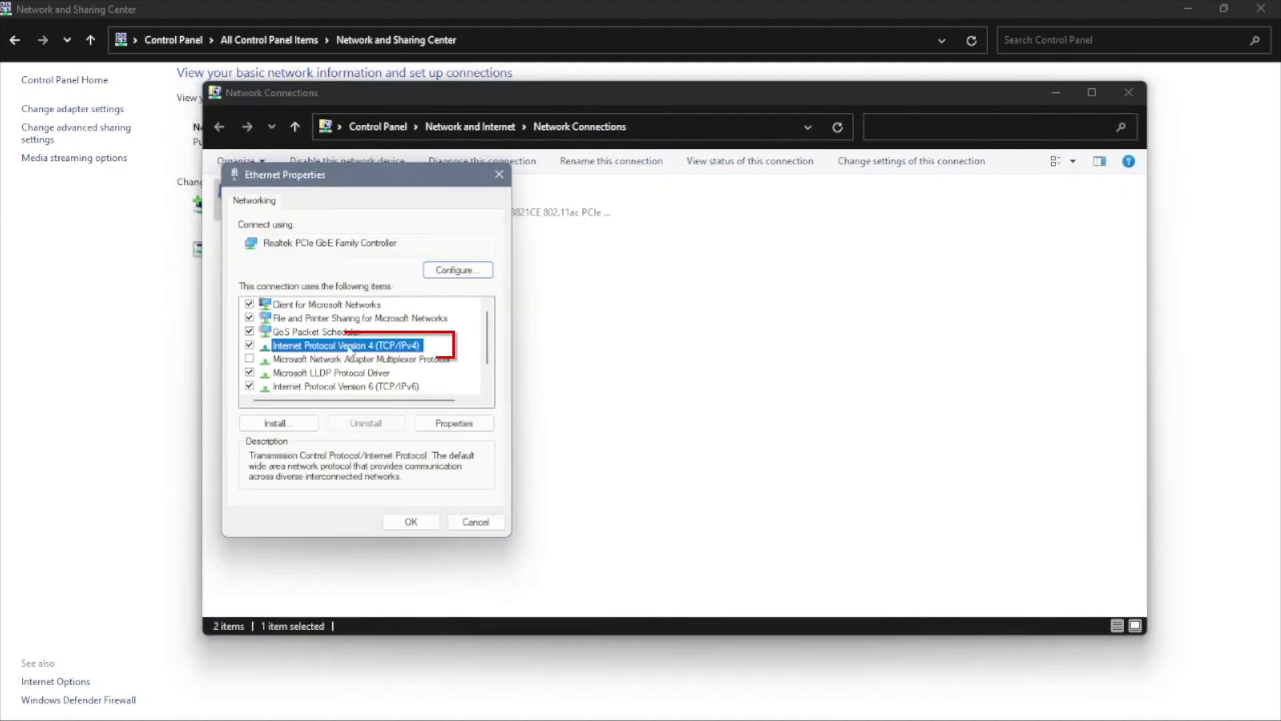
{"action": "double_click", "coordinate": [389, 348]}
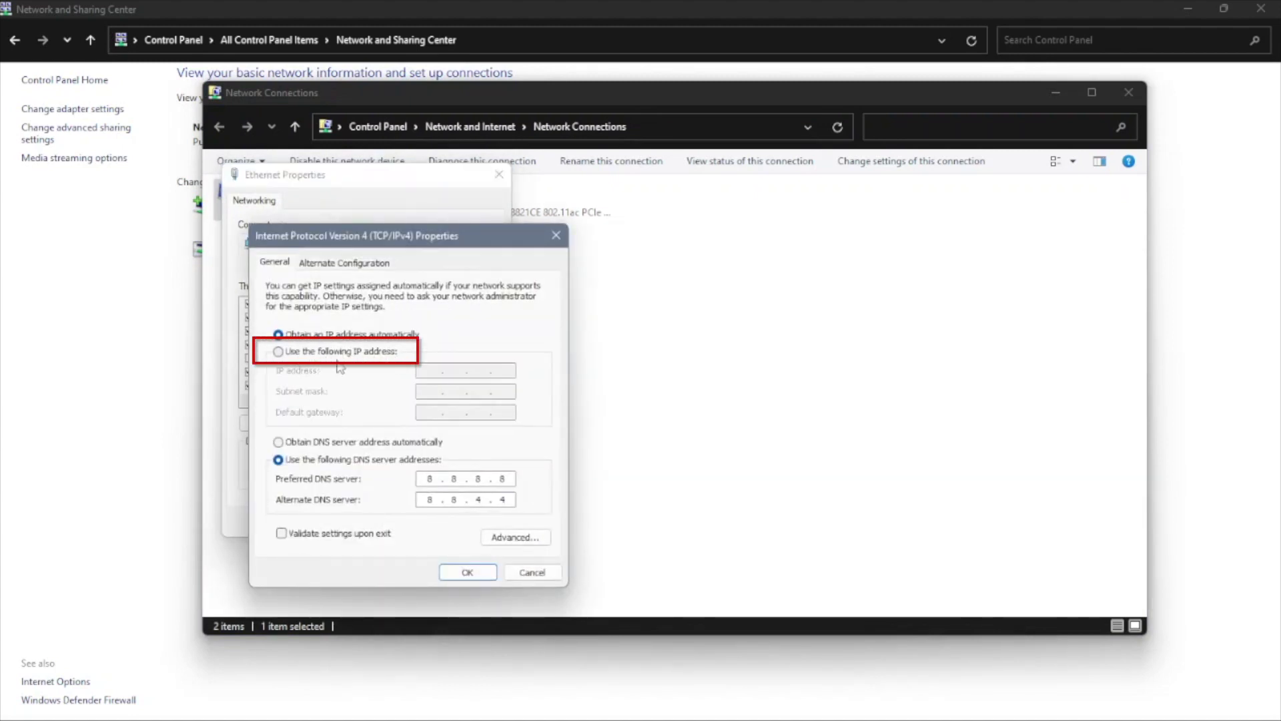
{"action": "left_click", "coordinate": [329, 352]}
Enter IP 192.168.0.199, mask 255.255.255.0 and gateway 192.168.0.1, and apply the settings.
{"action": "left_click", "coordinate": [418, 371]}
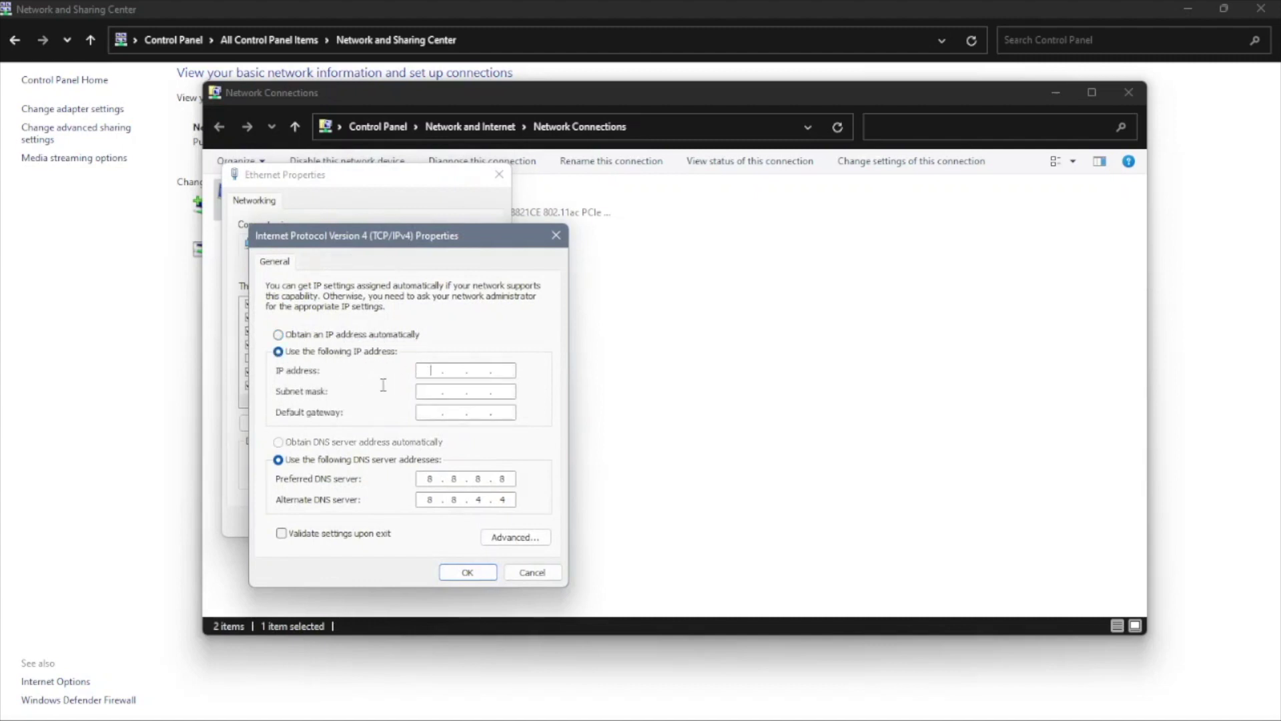
{"action": "type", "text": "192."}
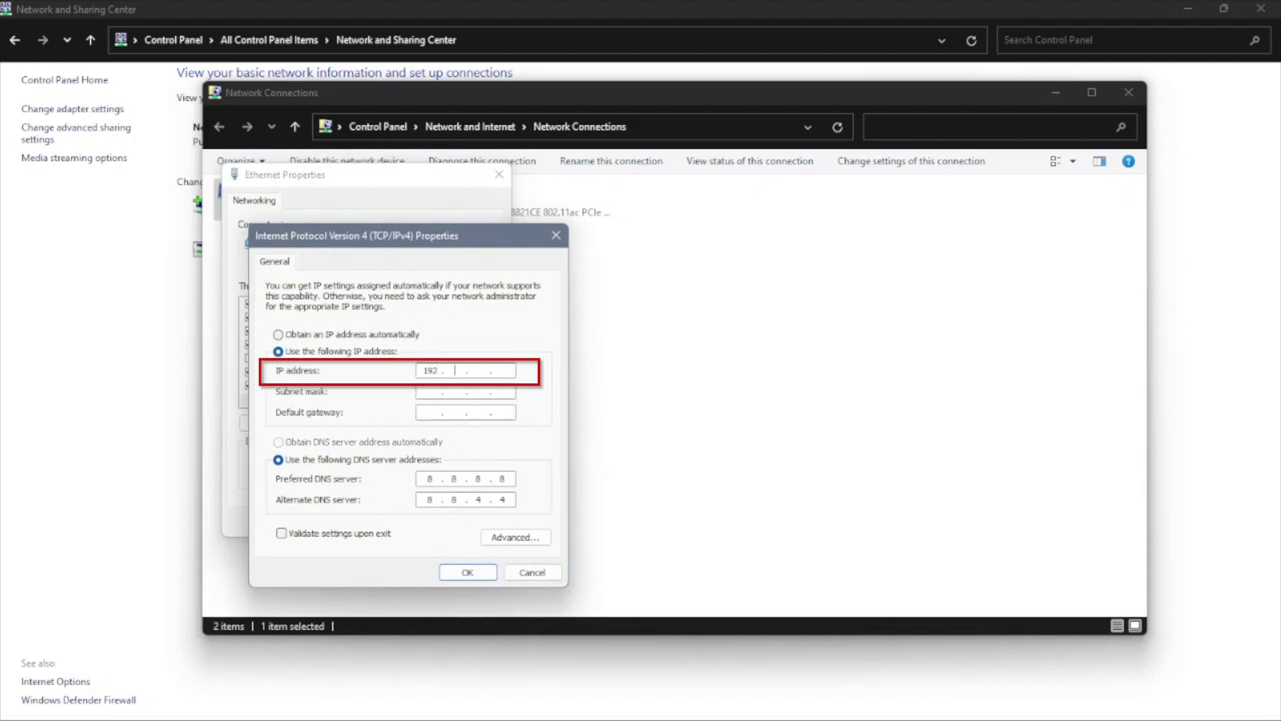
{"action": "type", "text": "168.0.199"}
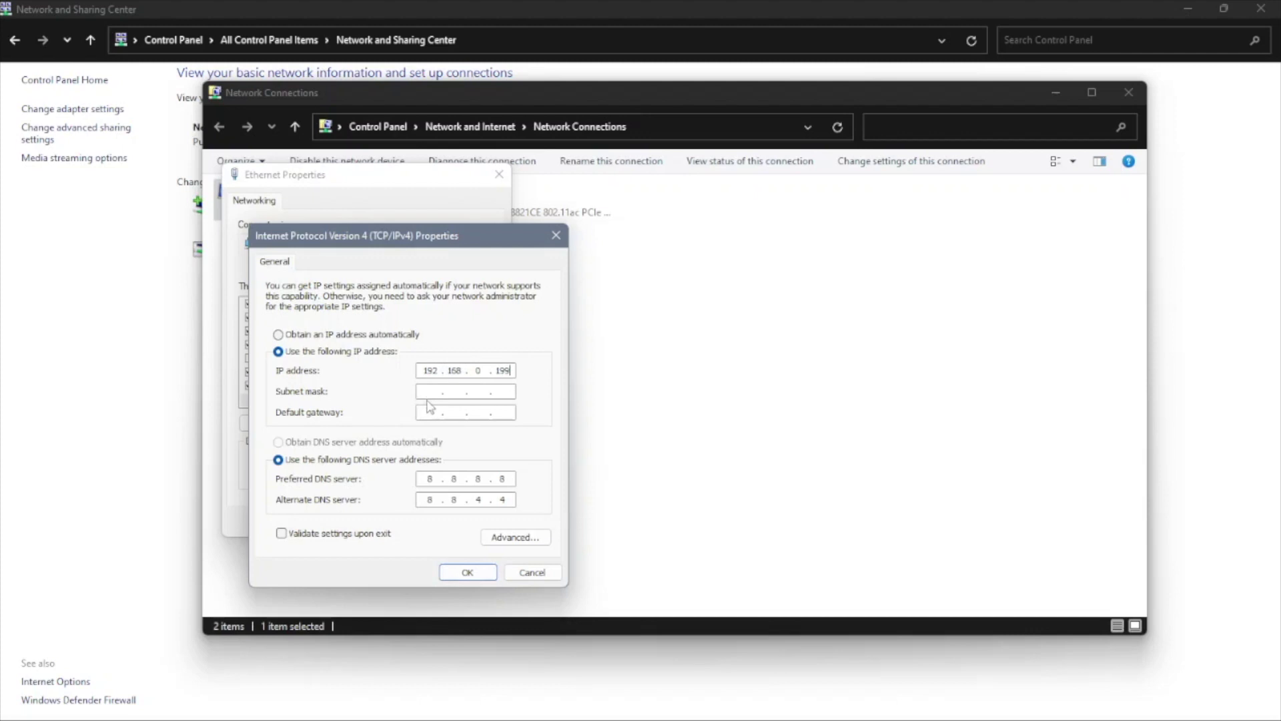
{"action": "left_click", "coordinate": [429, 408]}
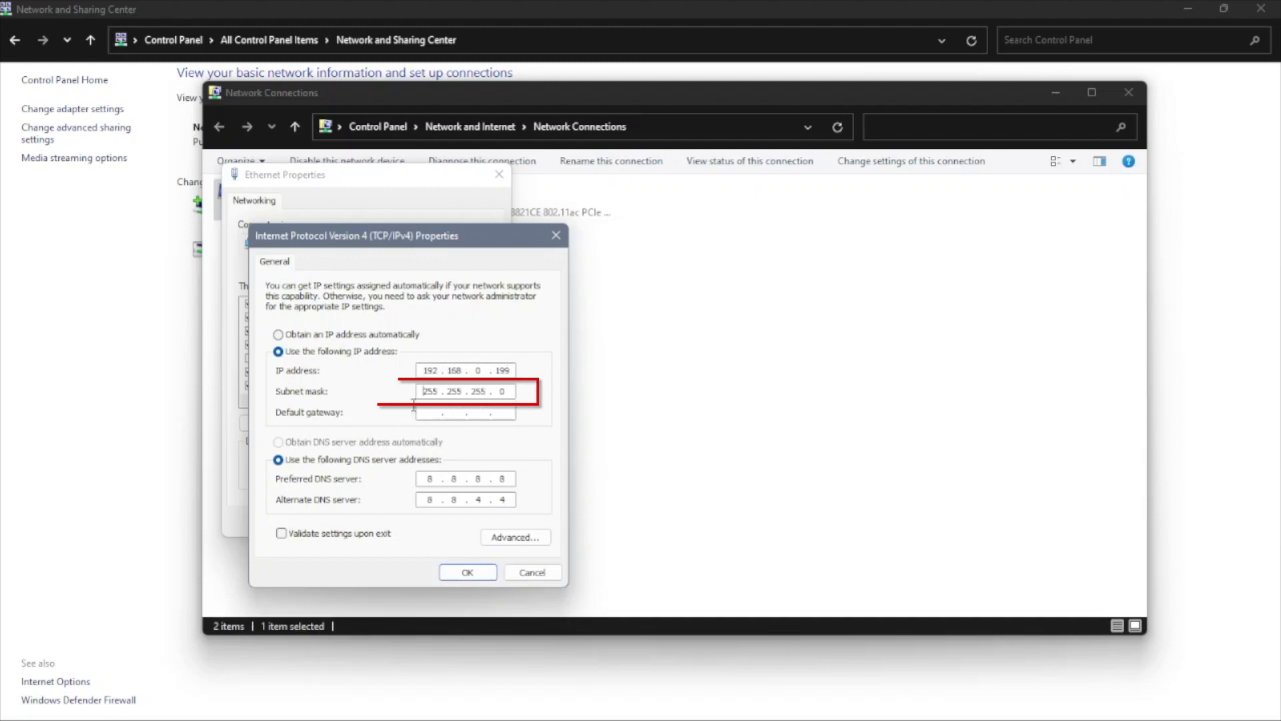
{"action": "type", "text": "192 . 168 . ."}
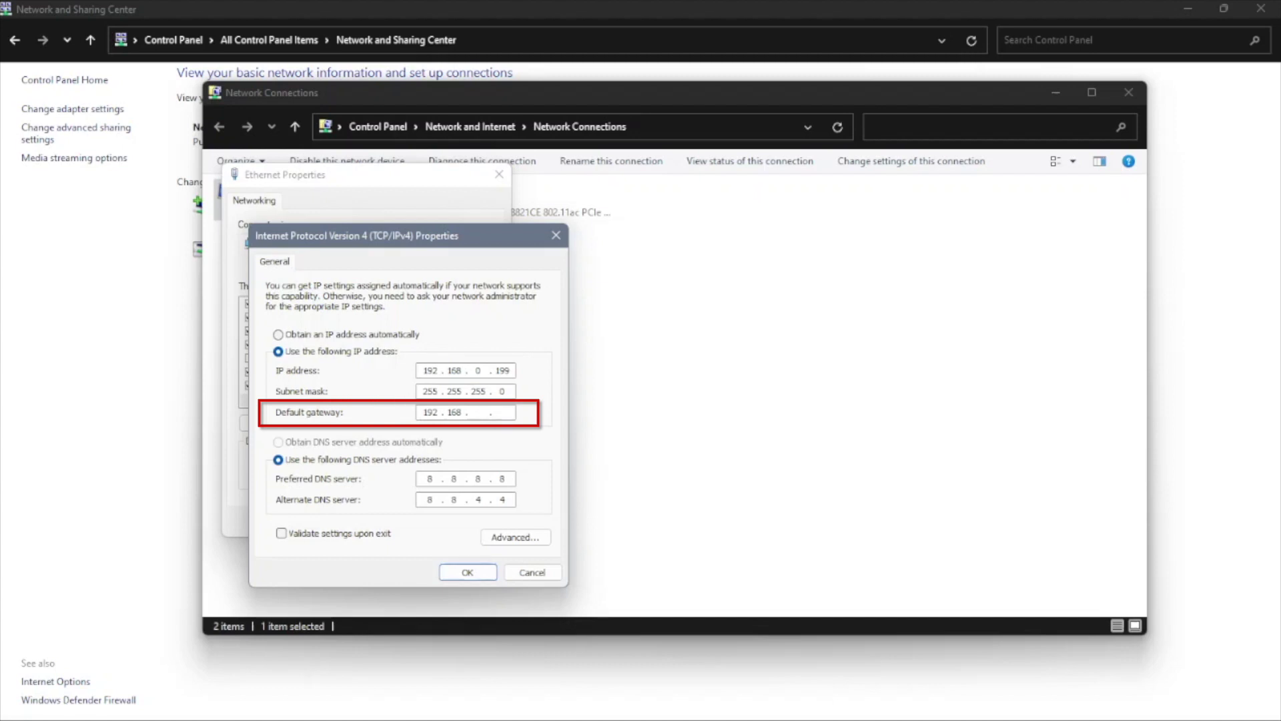
{"action": "type", "text": "0 . 1"}
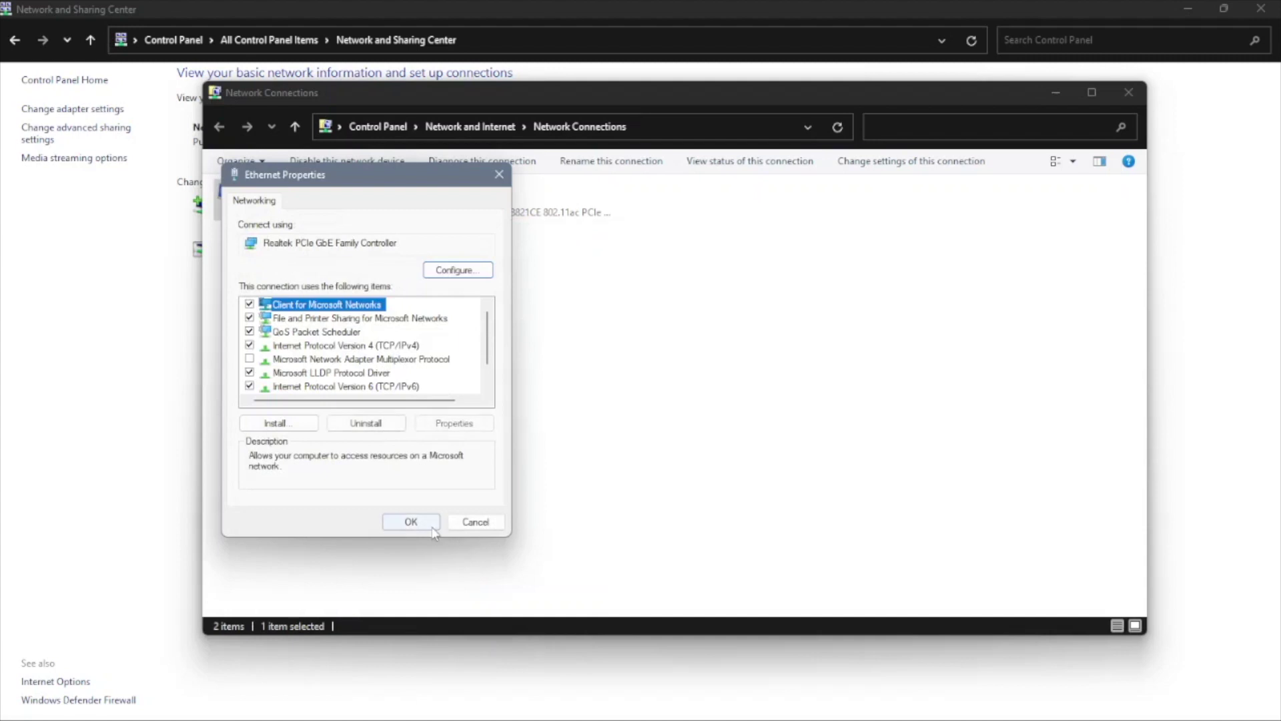
{"action": "left_click", "coordinate": [427, 524]}
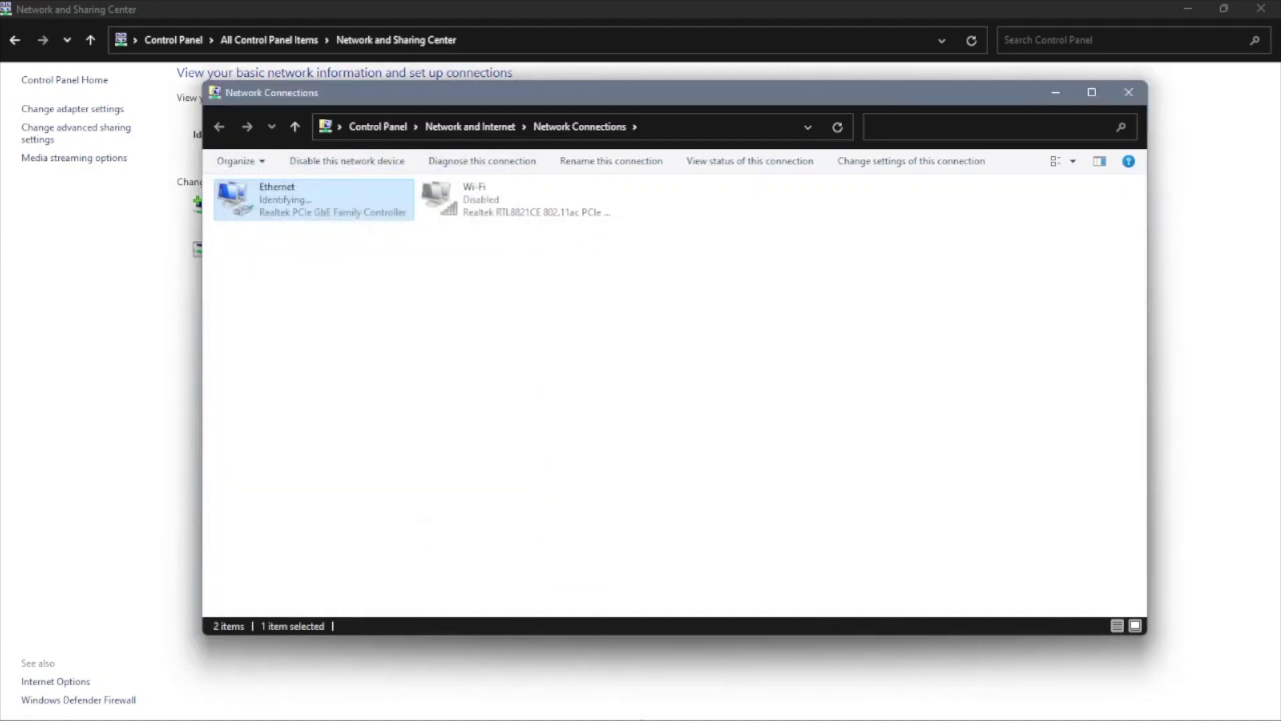
{"action": "left_click", "coordinate": [639, 704]}
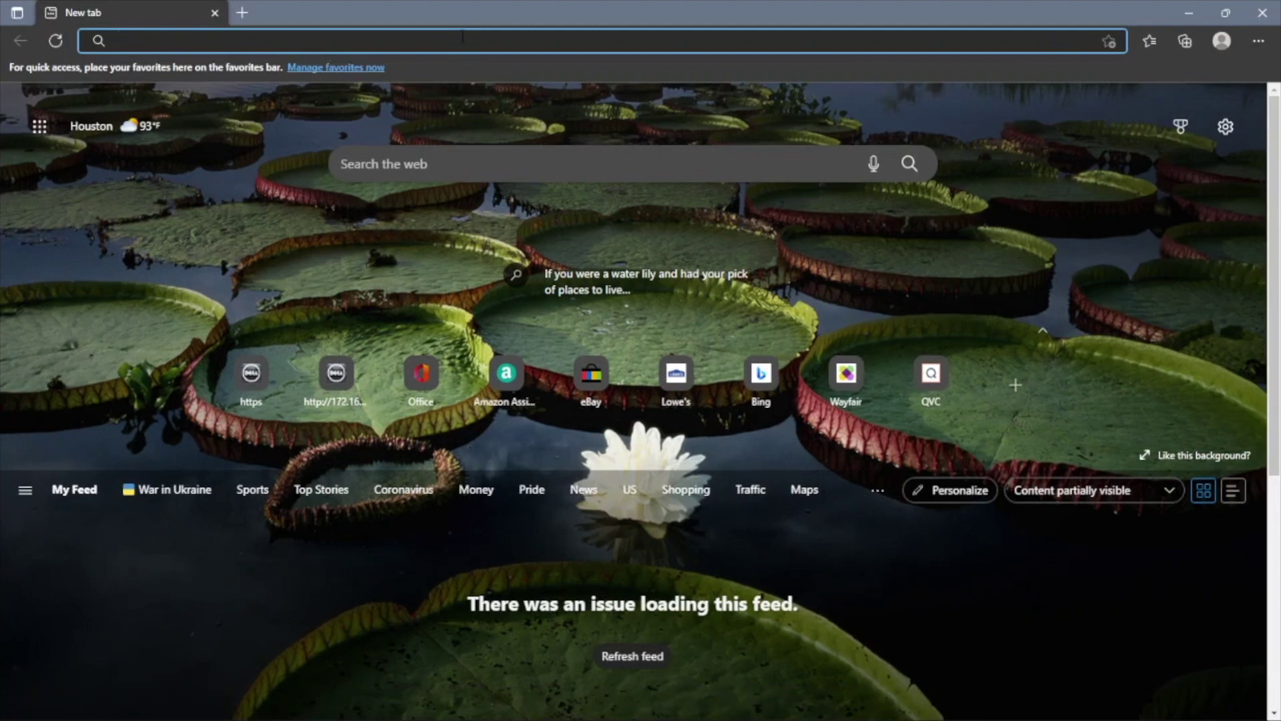
Load 192.168.0.120 in the browser and proceed past the certificate warning.
{"action": "type", "text": "192."}
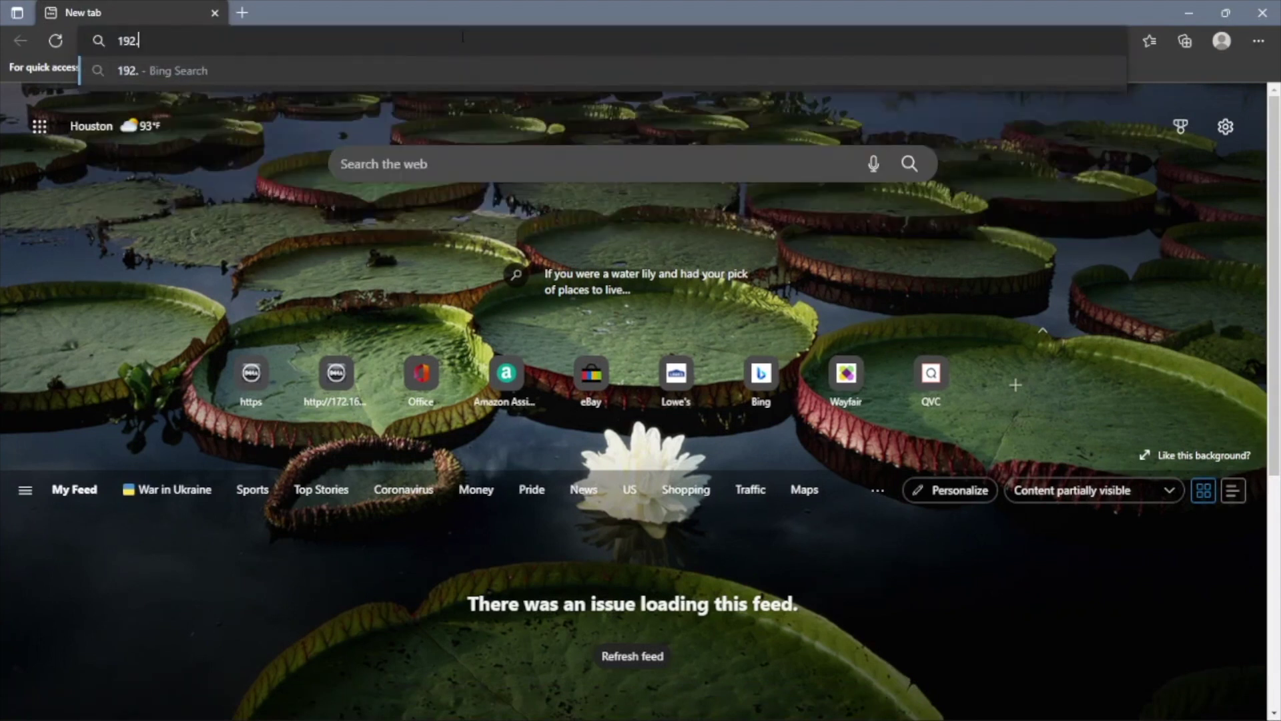
{"action": "type", "text": "168."}
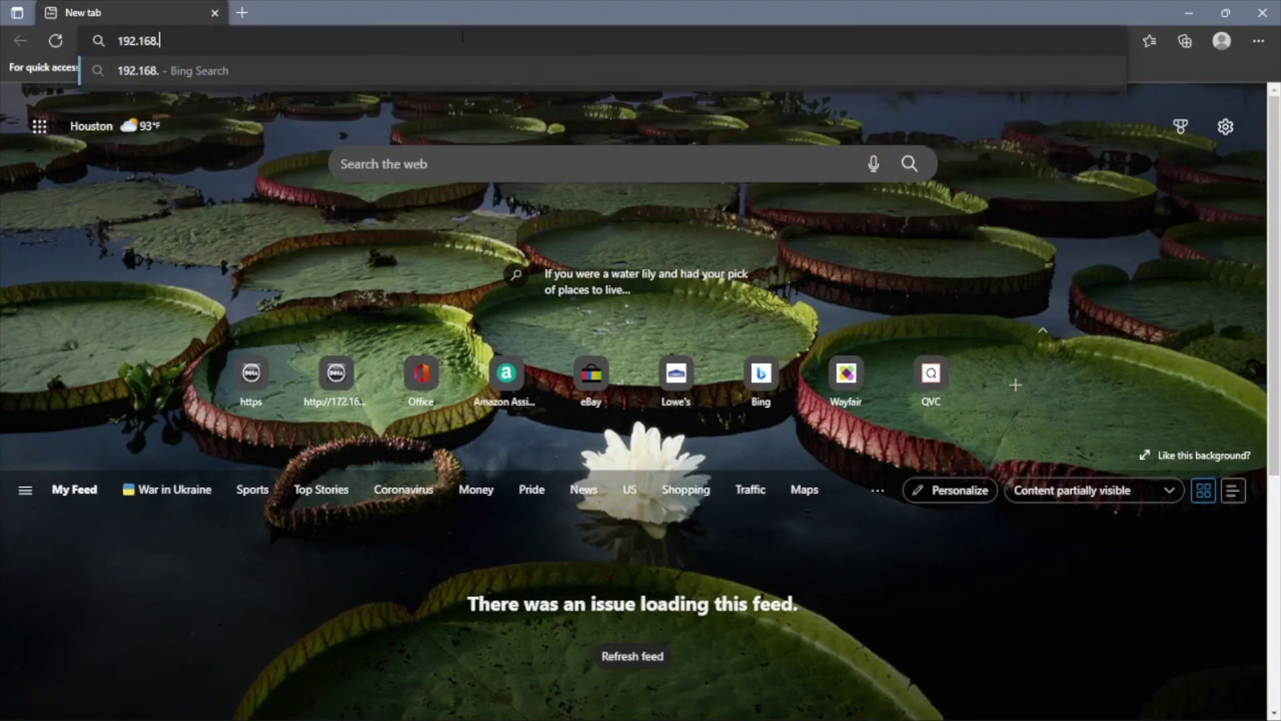
{"action": "type", "text": "0."}
{"action": "type", "text": "120"}
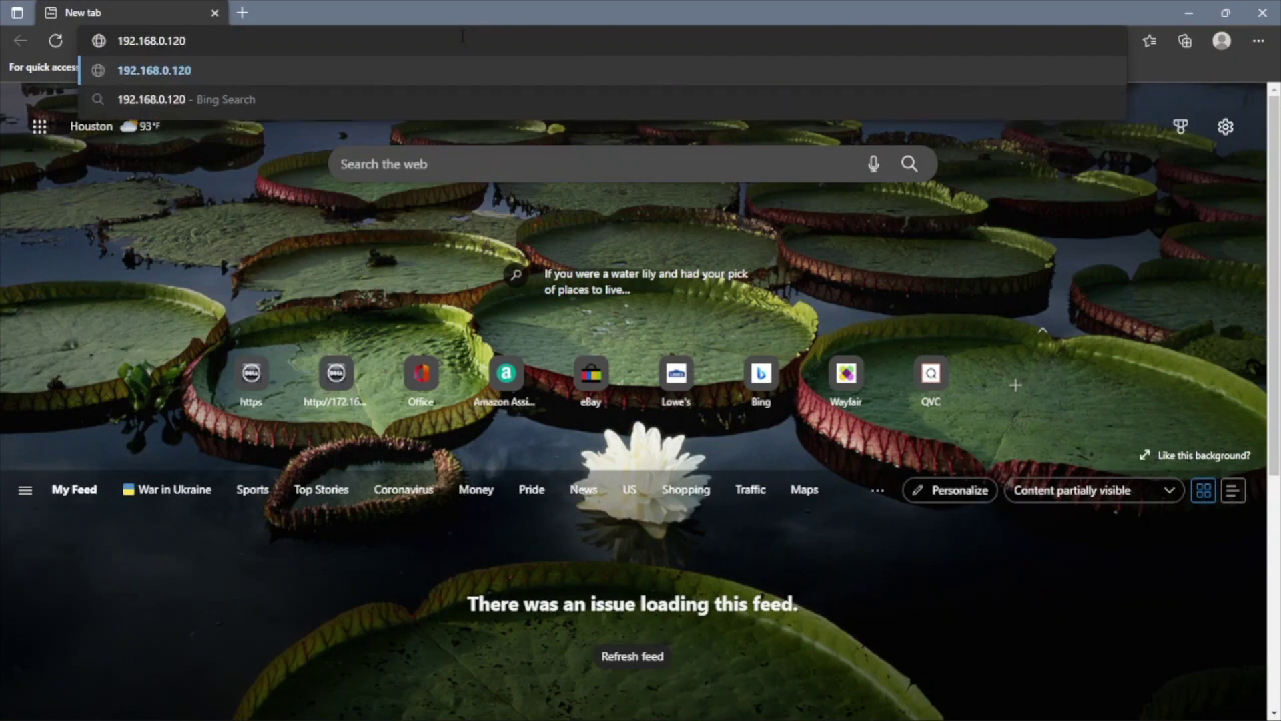
{"action": "key", "text": "Return"}
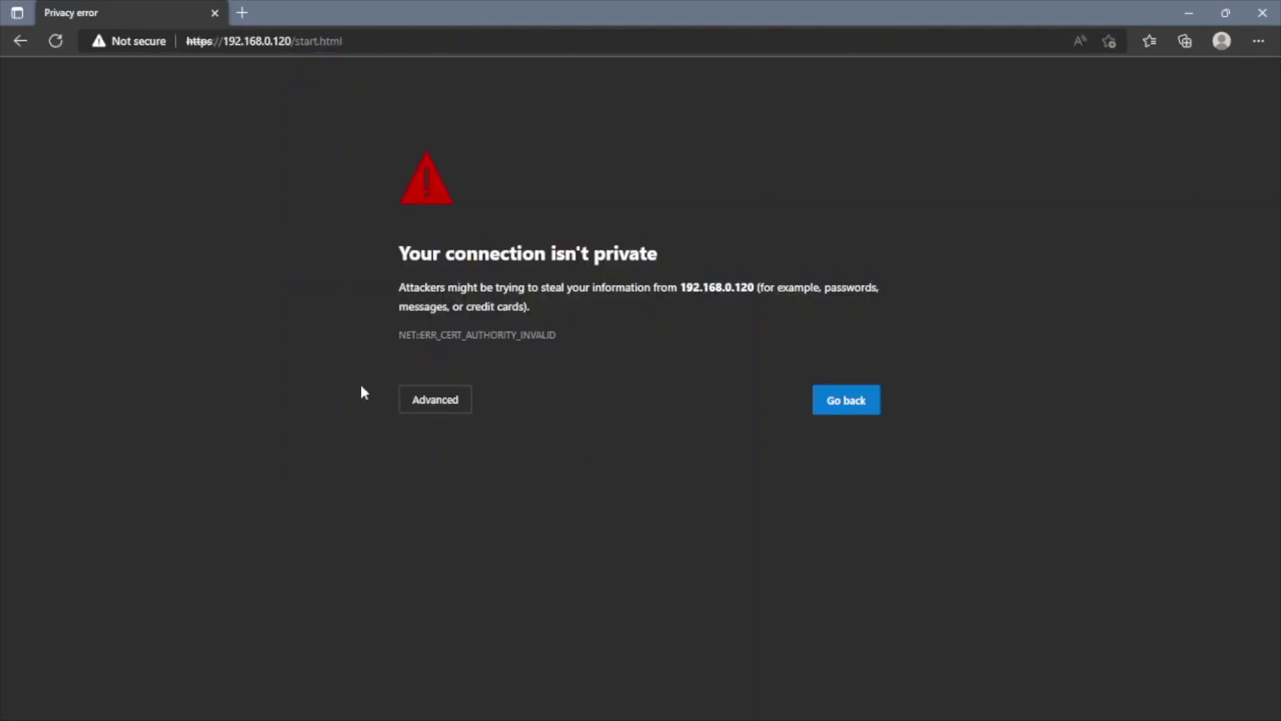
{"action": "left_click", "coordinate": [463, 412]}
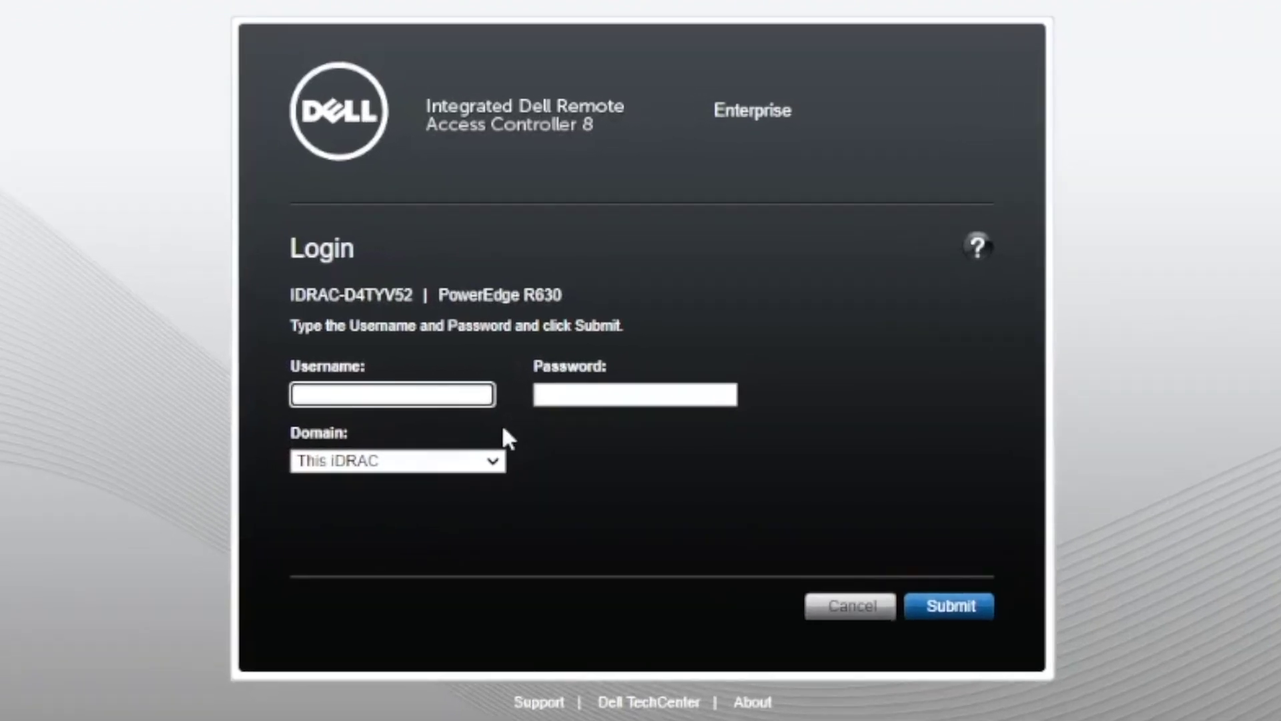
Log in as root with the default password and choose to keep the default password.
{"action": "type", "text": "root"}
{"action": "key", "text": "Tab"}
{"action": "type", "text": "calvin"}
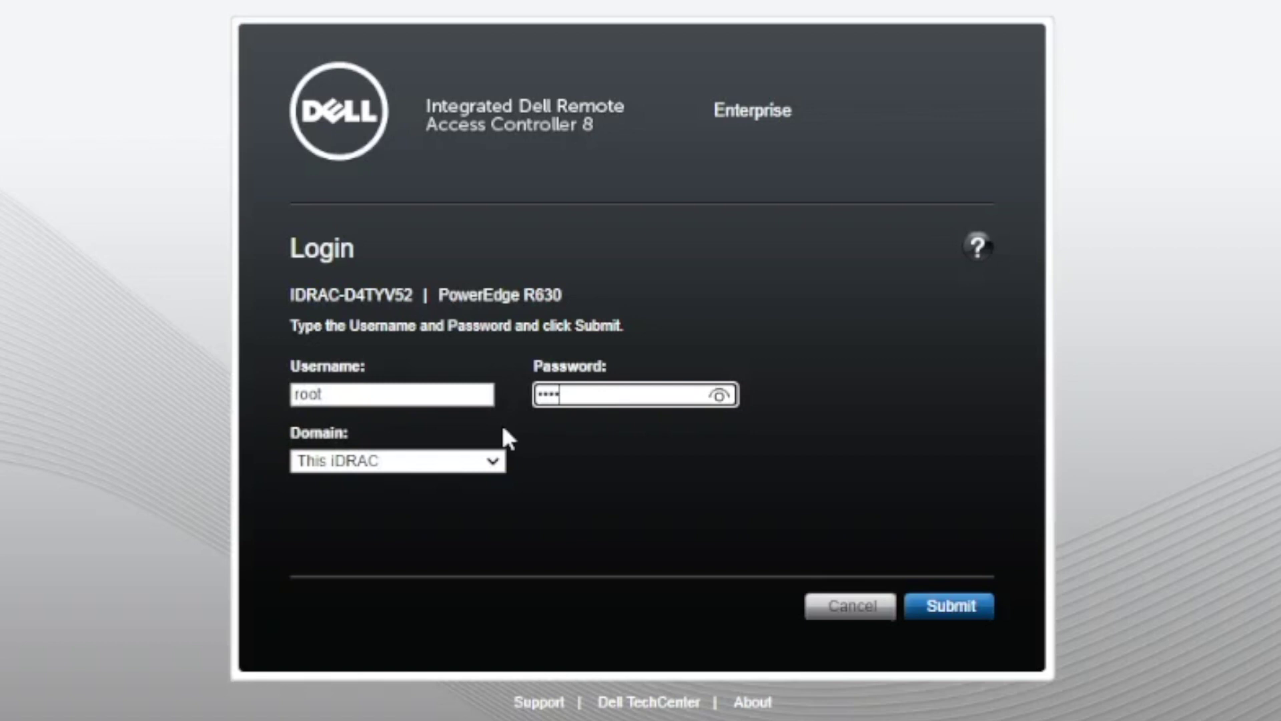
{"action": "left_click", "coordinate": [720, 396]}
{"action": "left_click", "coordinate": [720, 397]}
{"action": "left_click", "coordinate": [937, 609]}
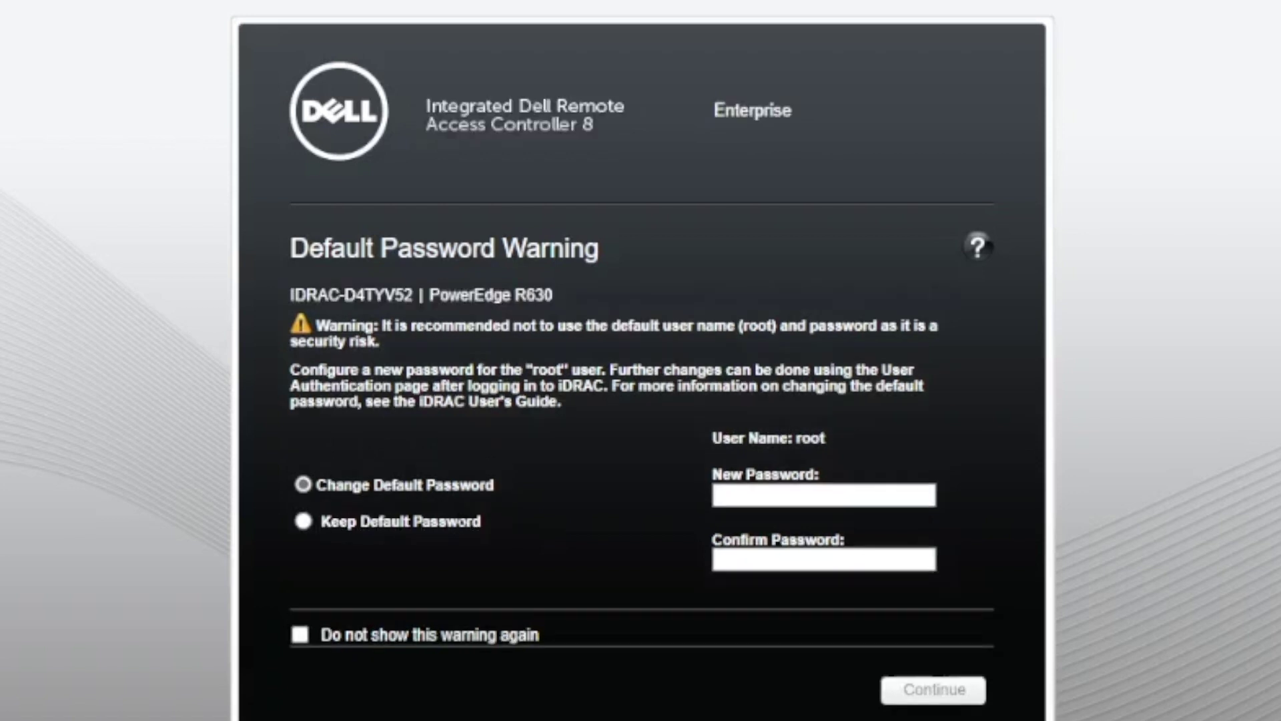
{"action": "left_click", "coordinate": [304, 521]}
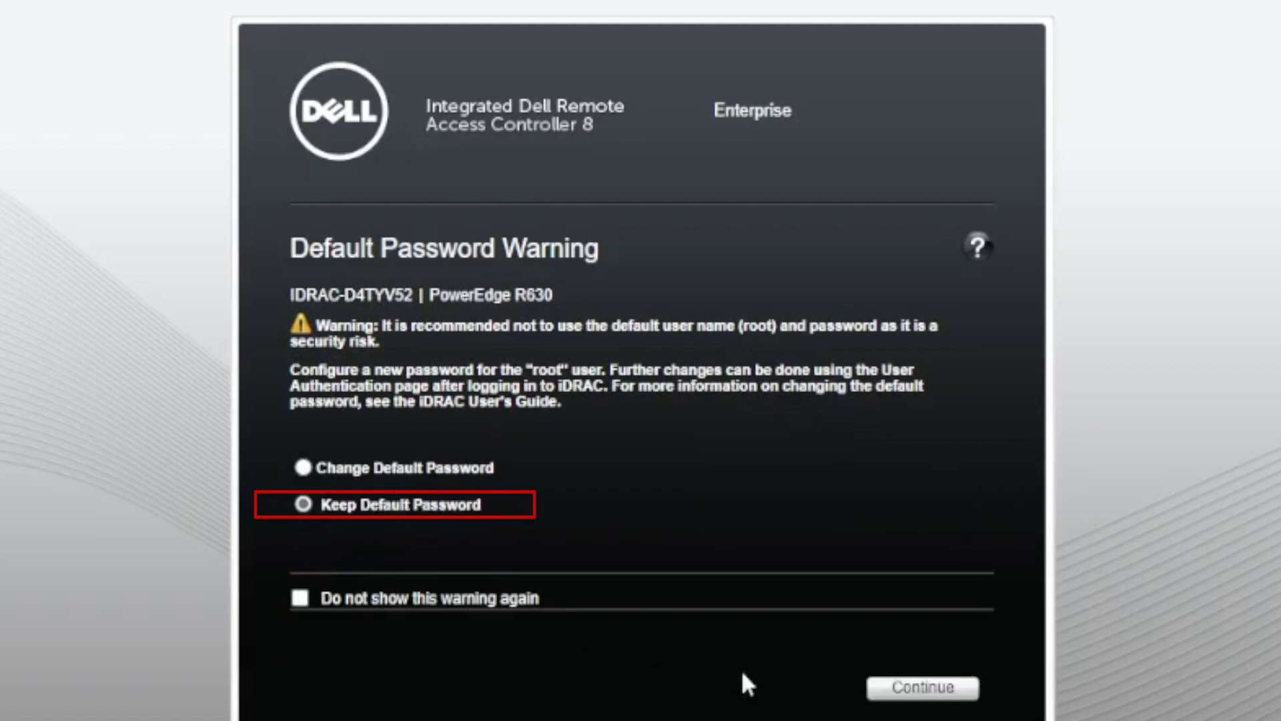
{"action": "left_click", "coordinate": [884, 687]}
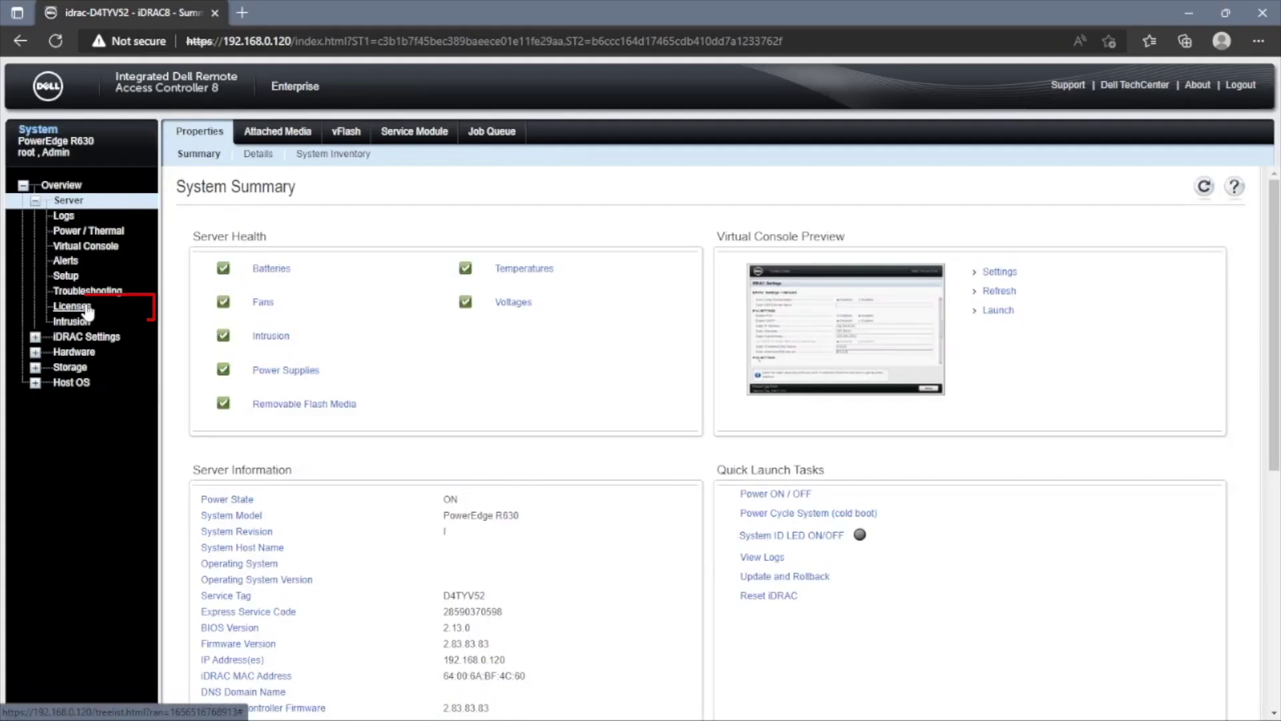
Import D4TYV52-iDRAC8Enterprise-License from USB drive D: on the Licensing page and dismiss the success message.
{"action": "left_click", "coordinate": [86, 307]}
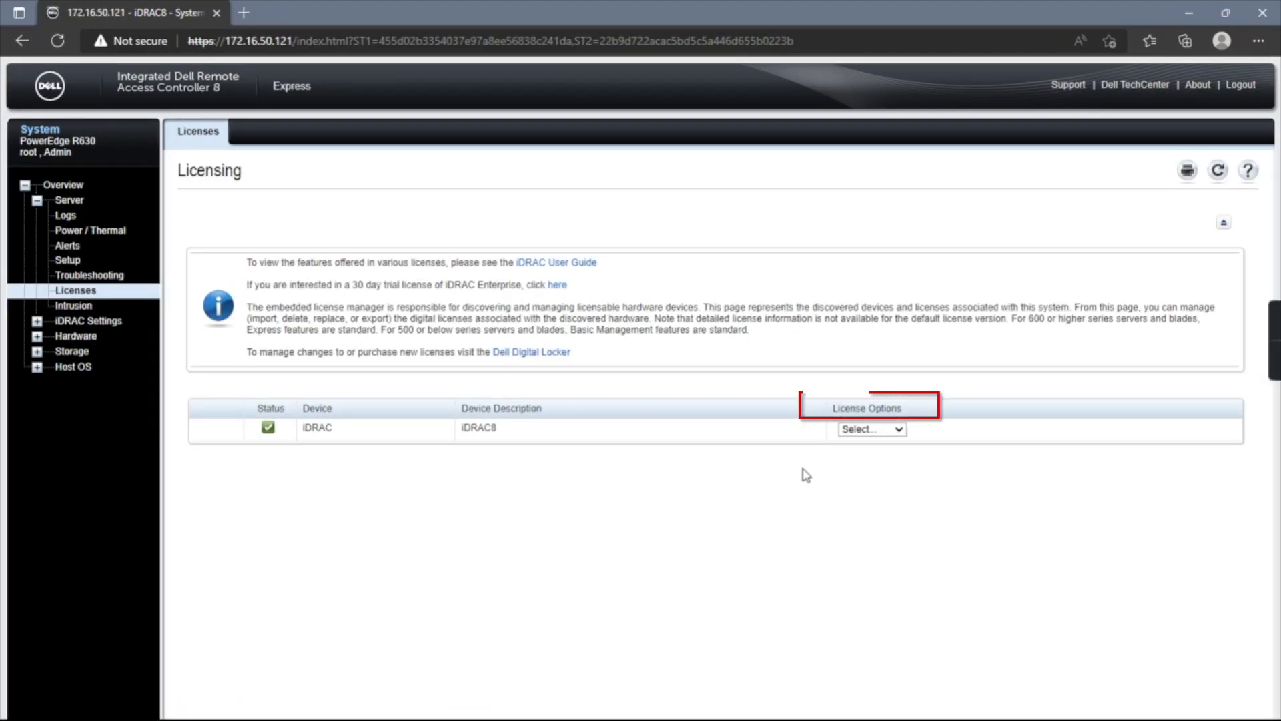
{"action": "left_click", "coordinate": [899, 430]}
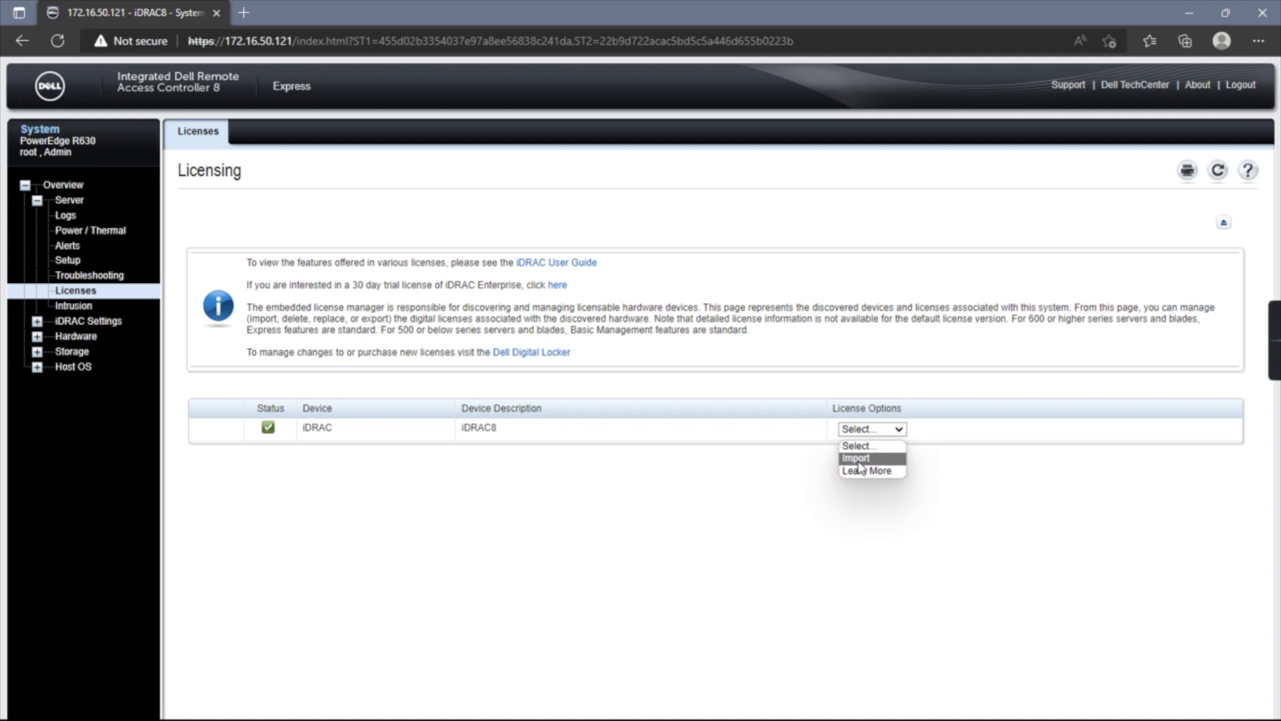
{"action": "left_click", "coordinate": [857, 459]}
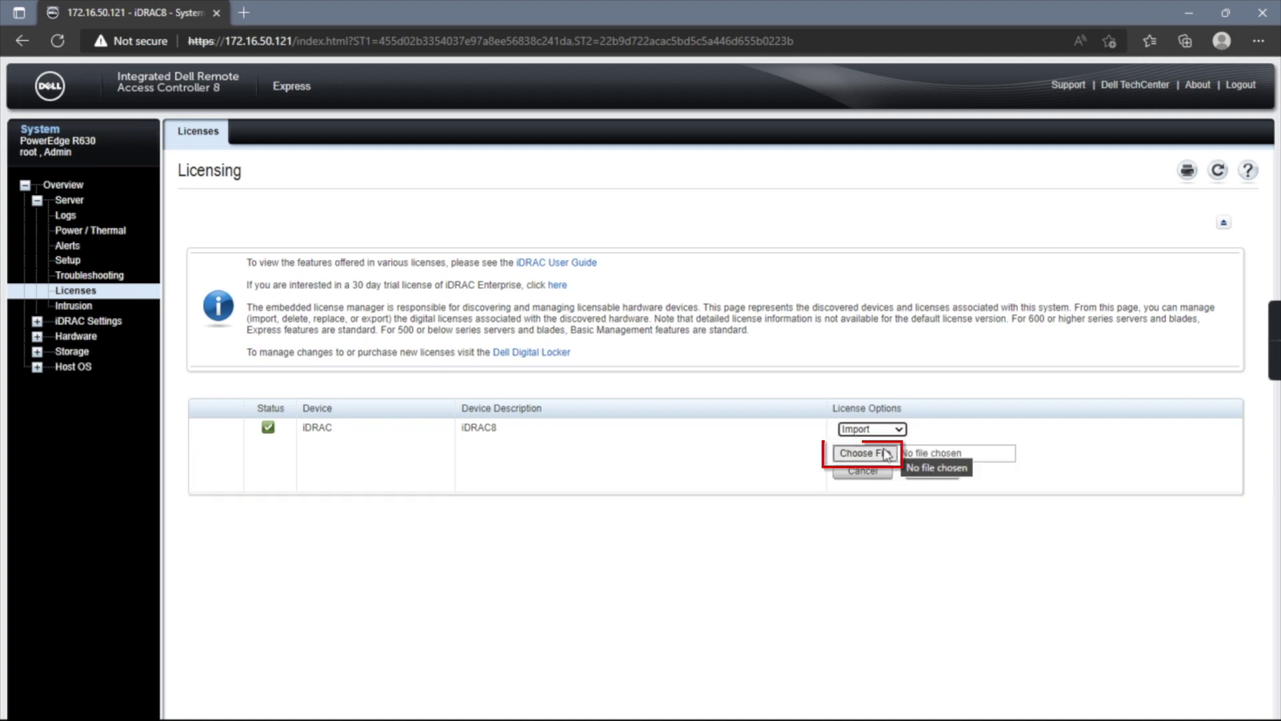
{"action": "left_click", "coordinate": [884, 456]}
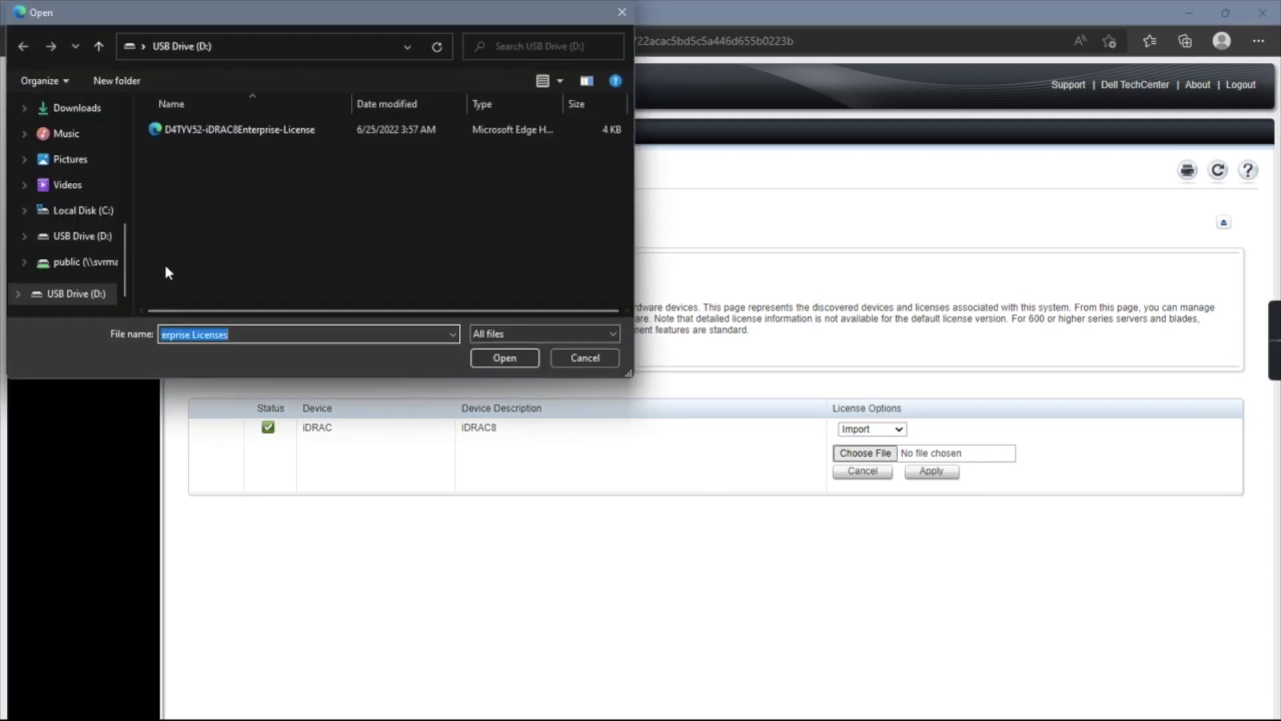
{"action": "left_click", "coordinate": [225, 132]}
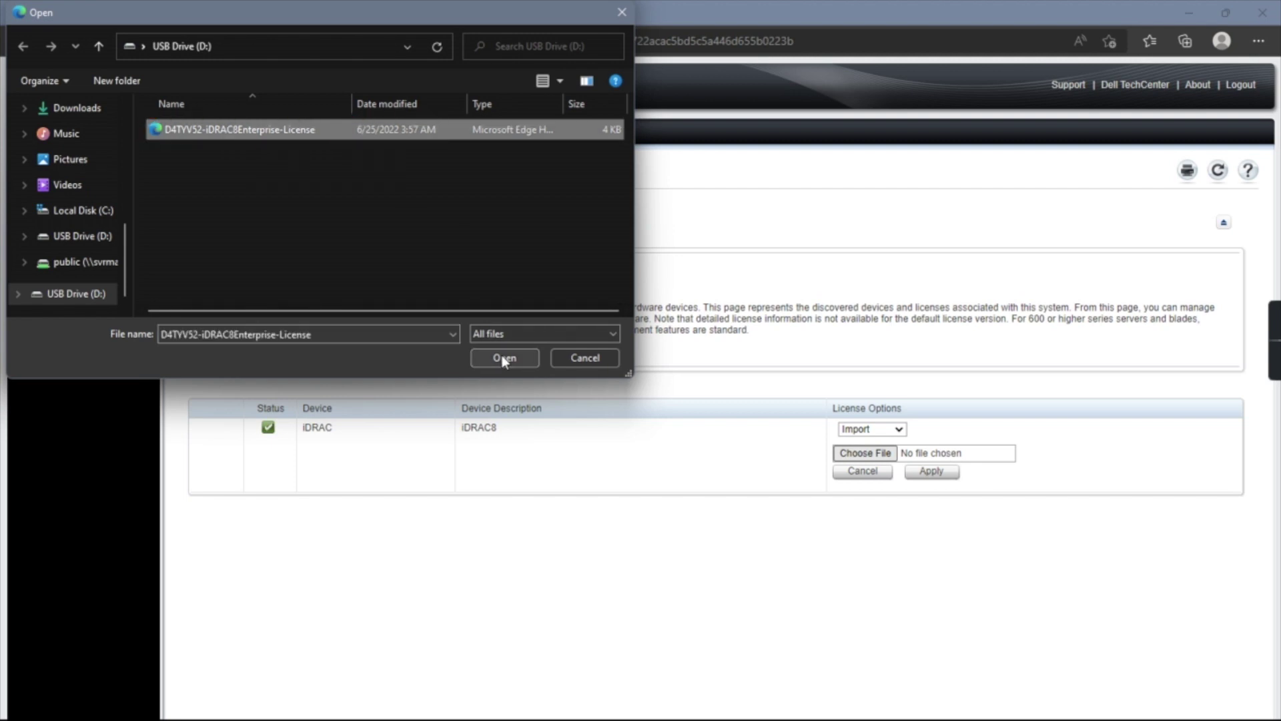
{"action": "left_click", "coordinate": [504, 357]}
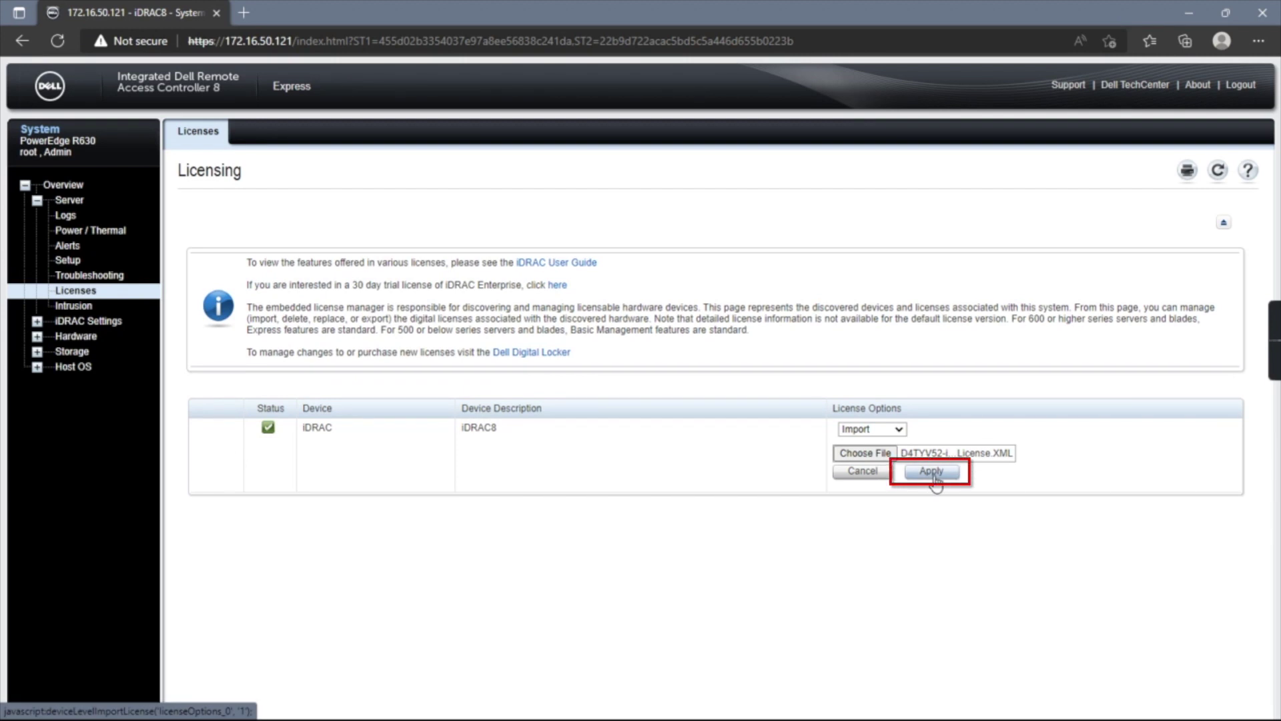
{"action": "left_click", "coordinate": [933, 472]}
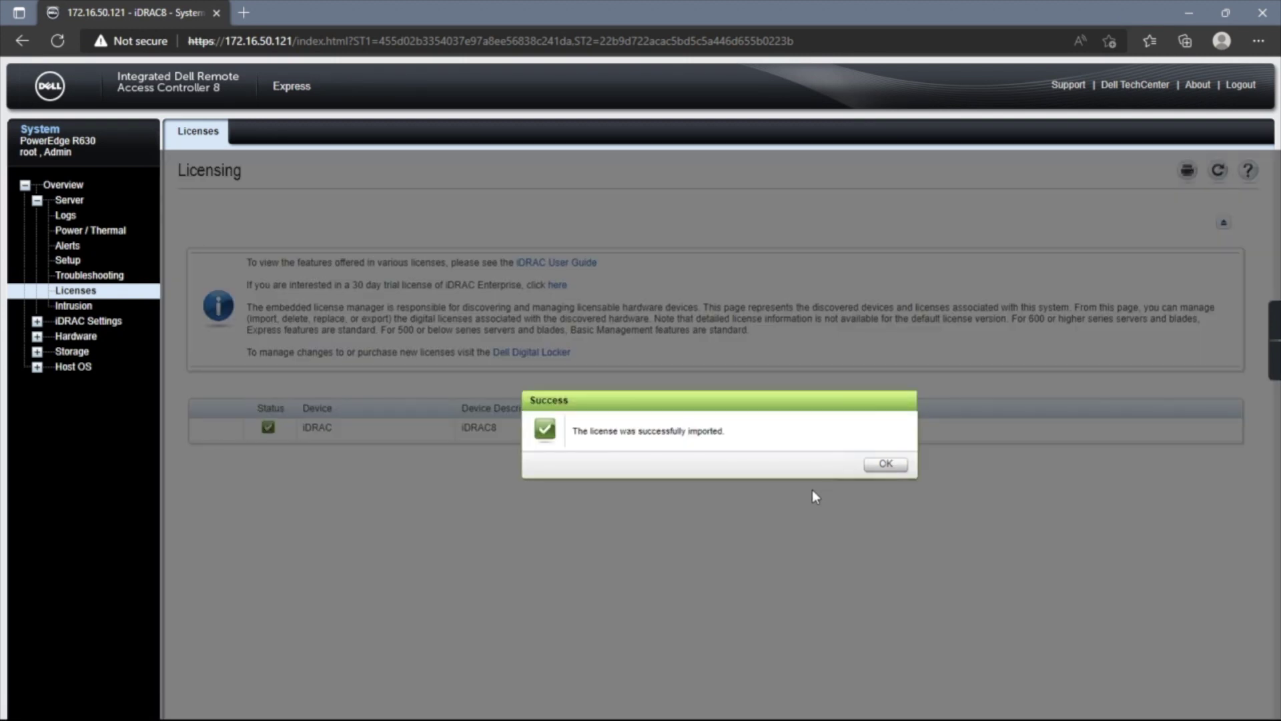
{"action": "left_click", "coordinate": [877, 467]}
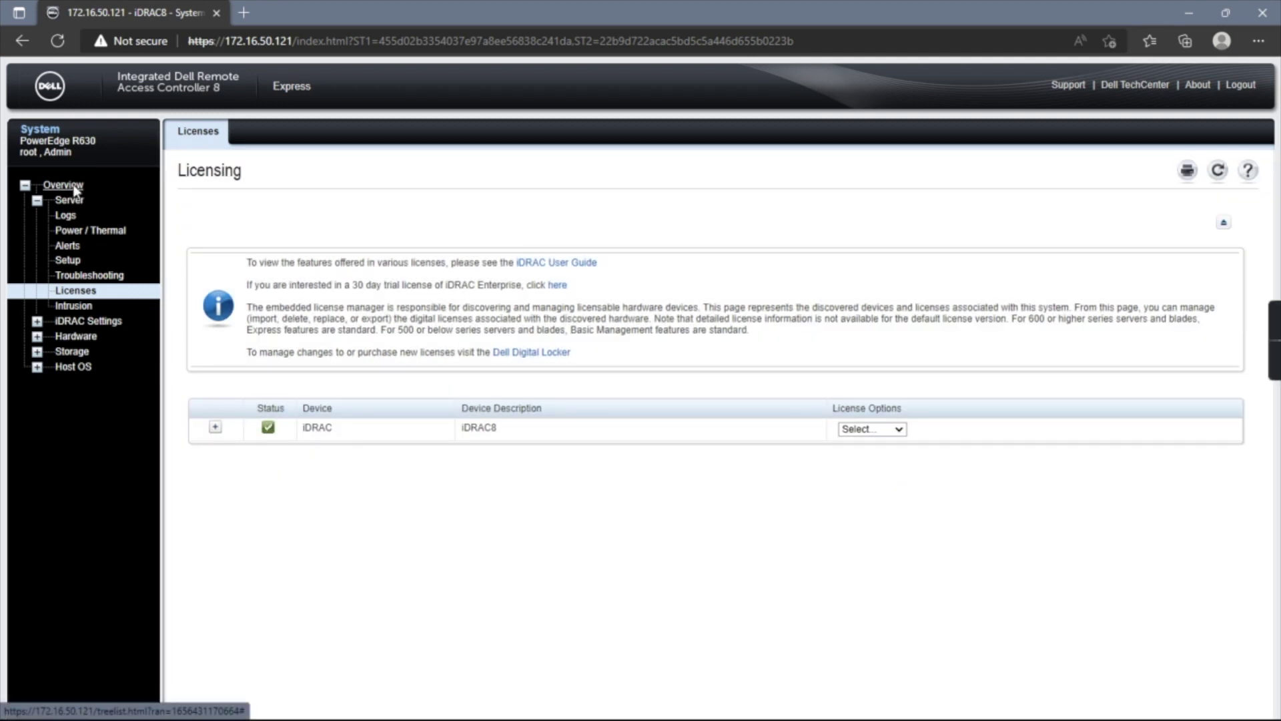
Log out from the Overview page, sign back in as root, and keep the default password.
{"action": "left_click", "coordinate": [76, 192]}
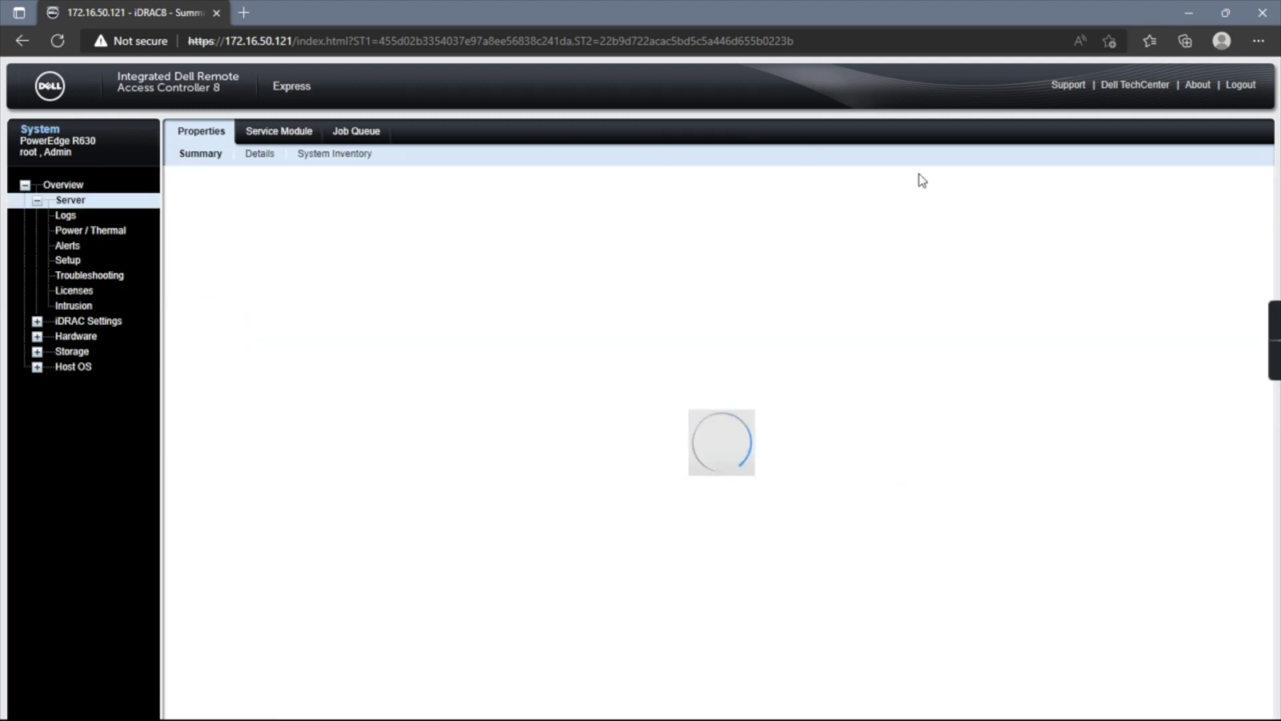
{"action": "left_click", "coordinate": [1255, 89]}
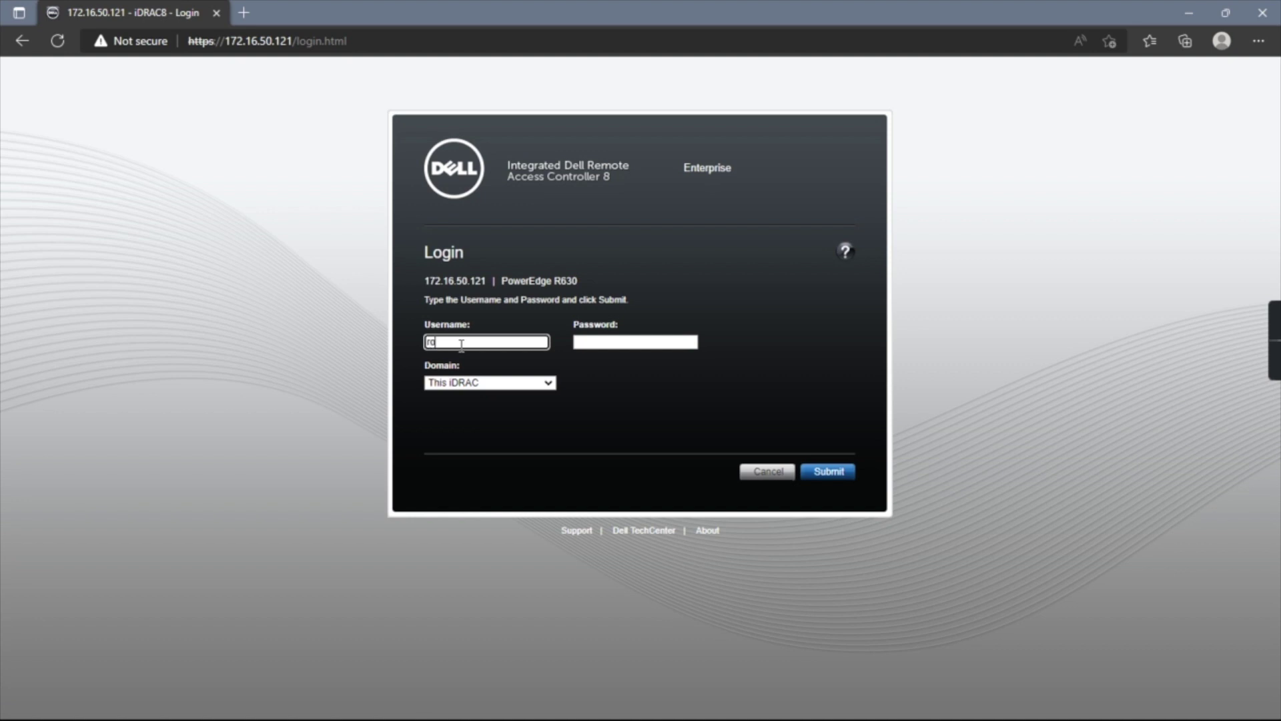
{"action": "key", "text": "Tab"}
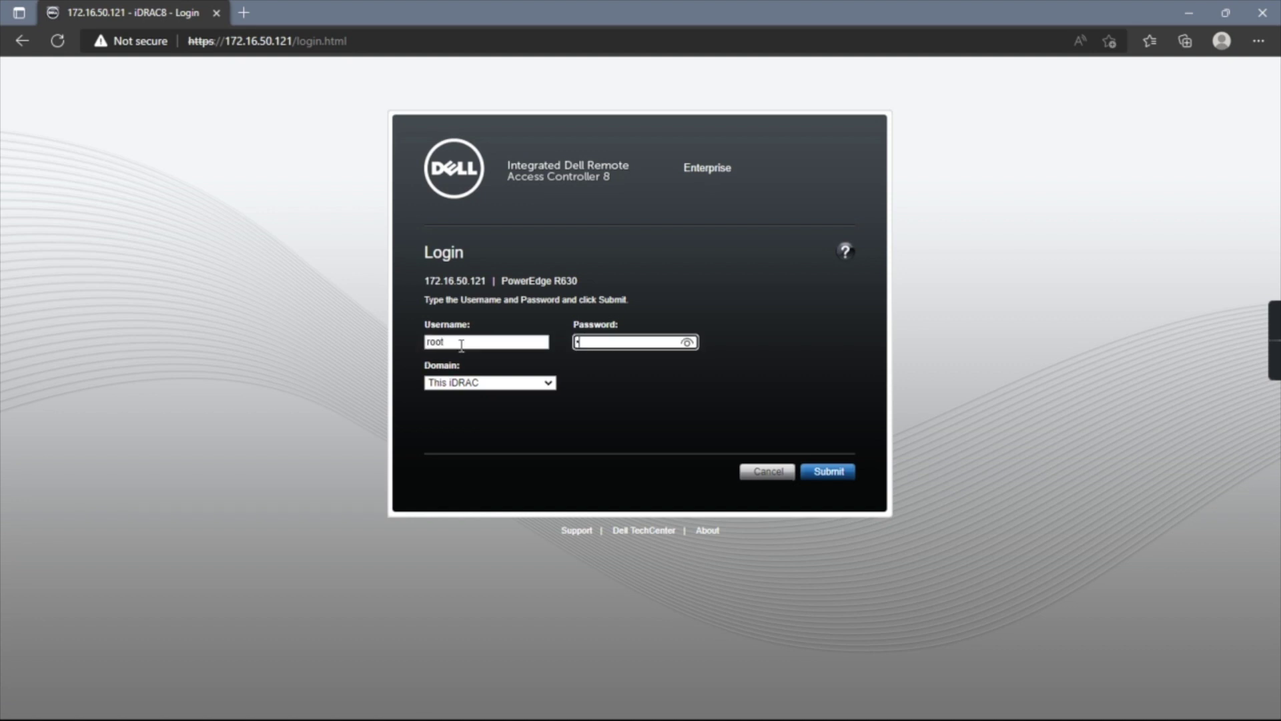
{"action": "type", "text": "calvin"}
{"action": "left_click", "coordinate": [688, 342]}
{"action": "left_click", "coordinate": [688, 342]}
{"action": "left_click", "coordinate": [829, 472]}
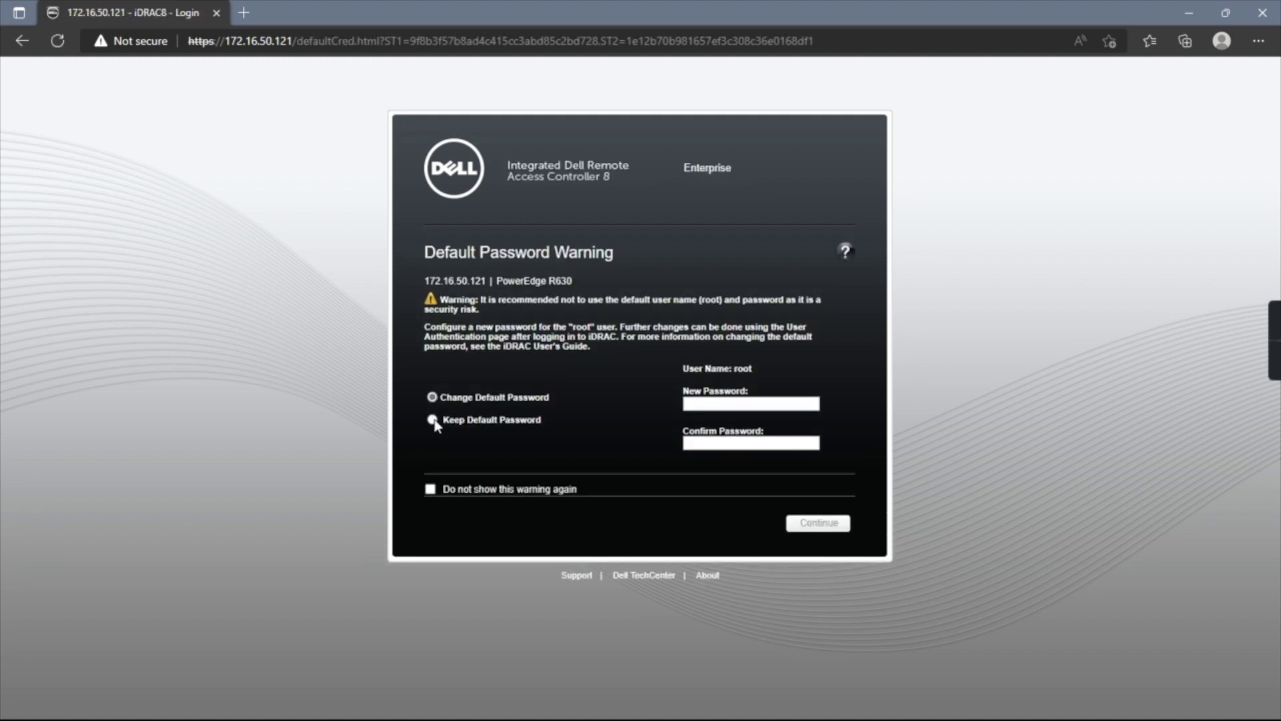
{"action": "left_click", "coordinate": [434, 421]}
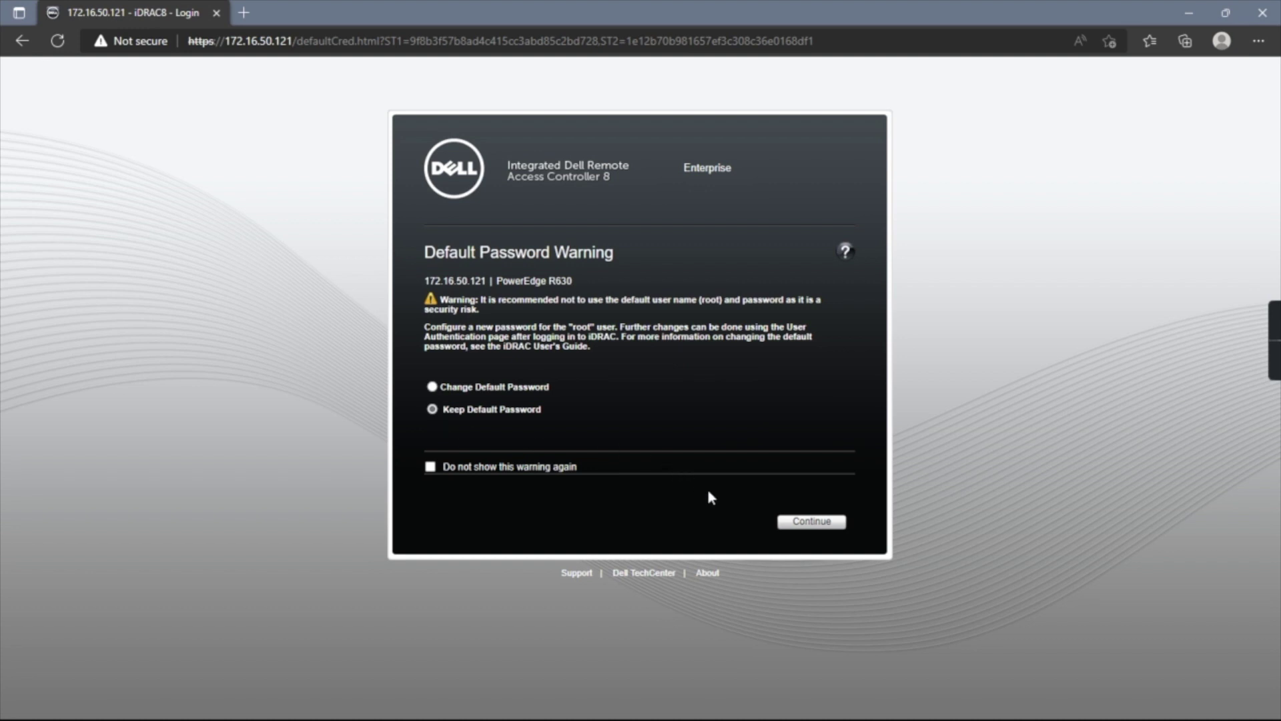
{"action": "left_click", "coordinate": [790, 524]}
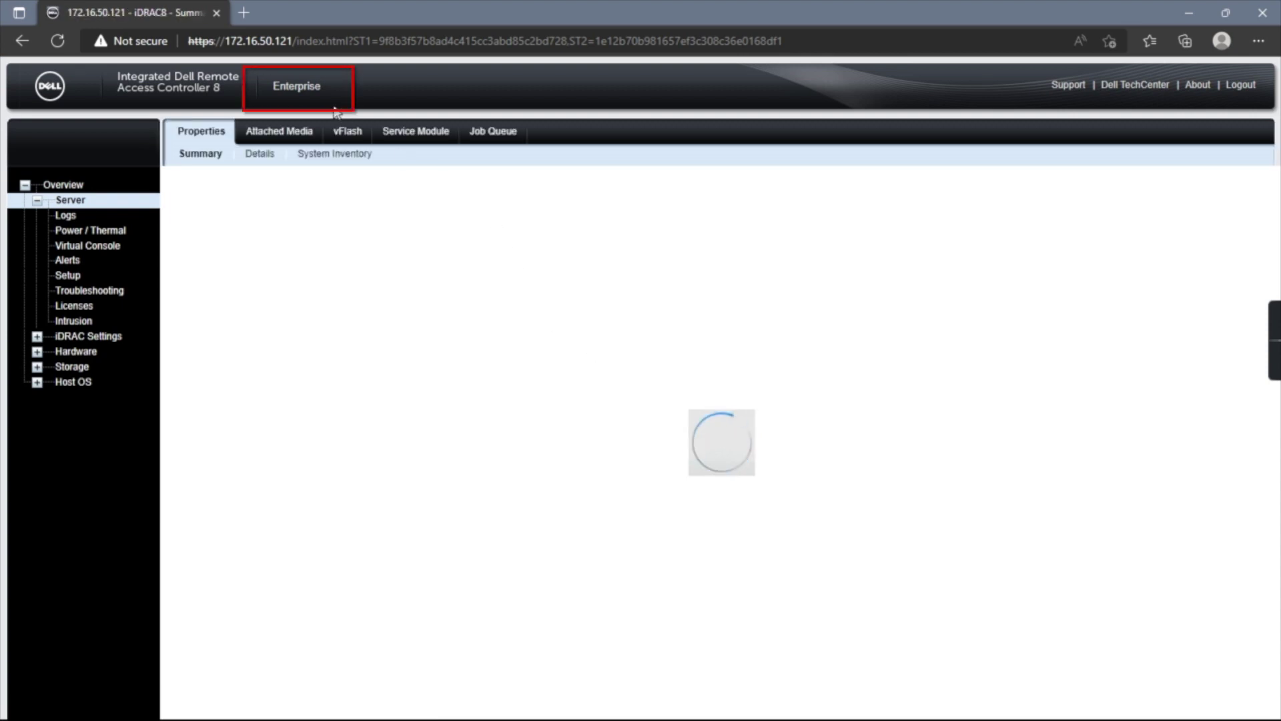
Show the Licensing page to confirm the iDRAC8 Enterprise license is installed and healthy.
{"action": "left_click", "coordinate": [79, 308]}
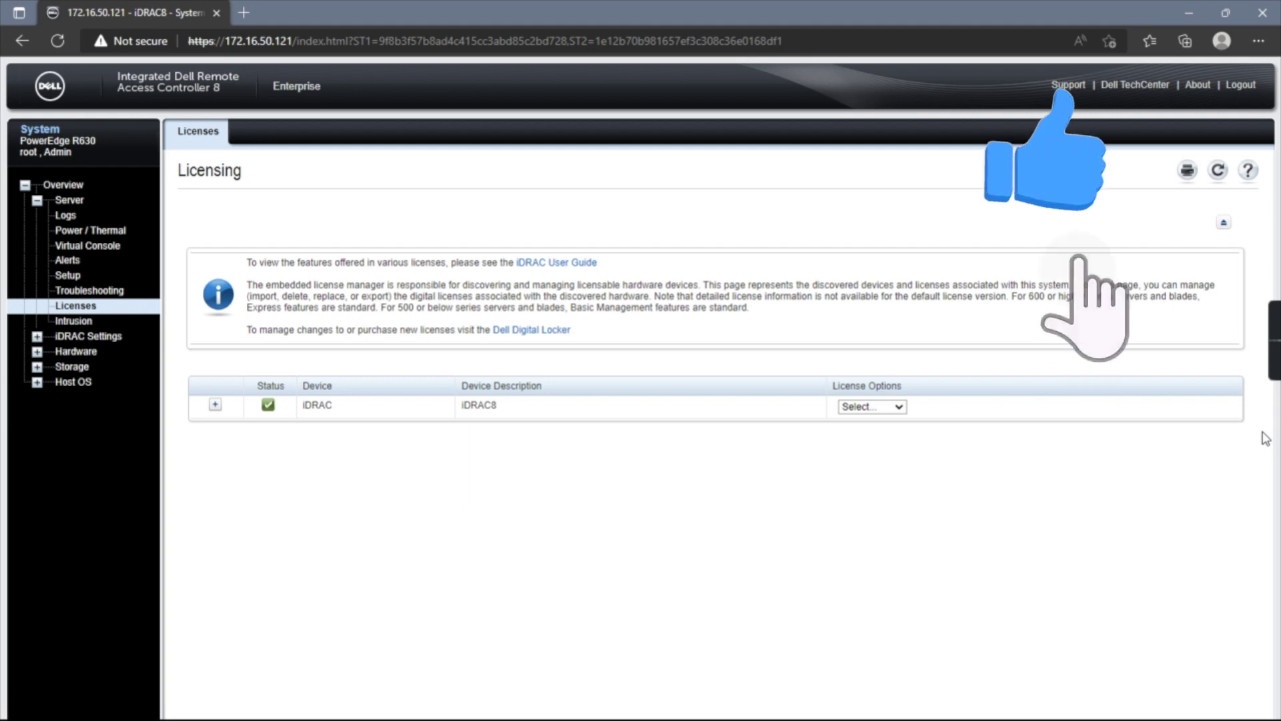
{"action": "mouse_move", "coordinate": [1274, 373]}
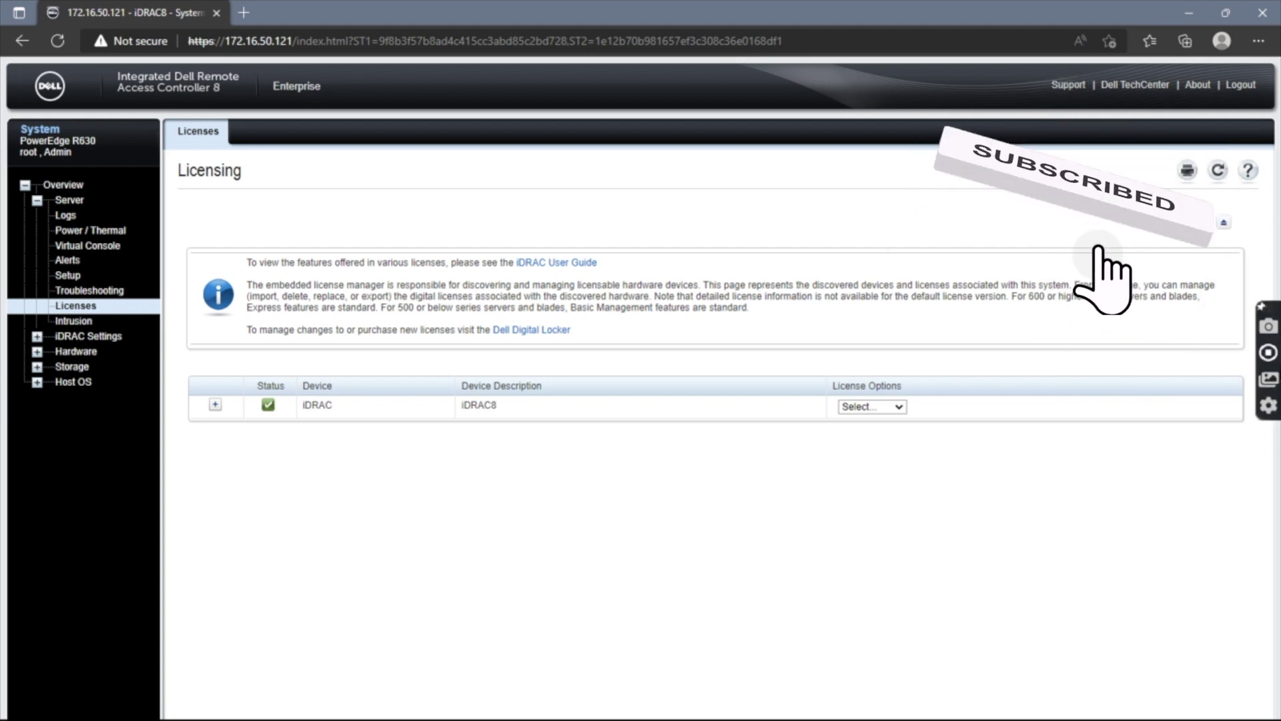